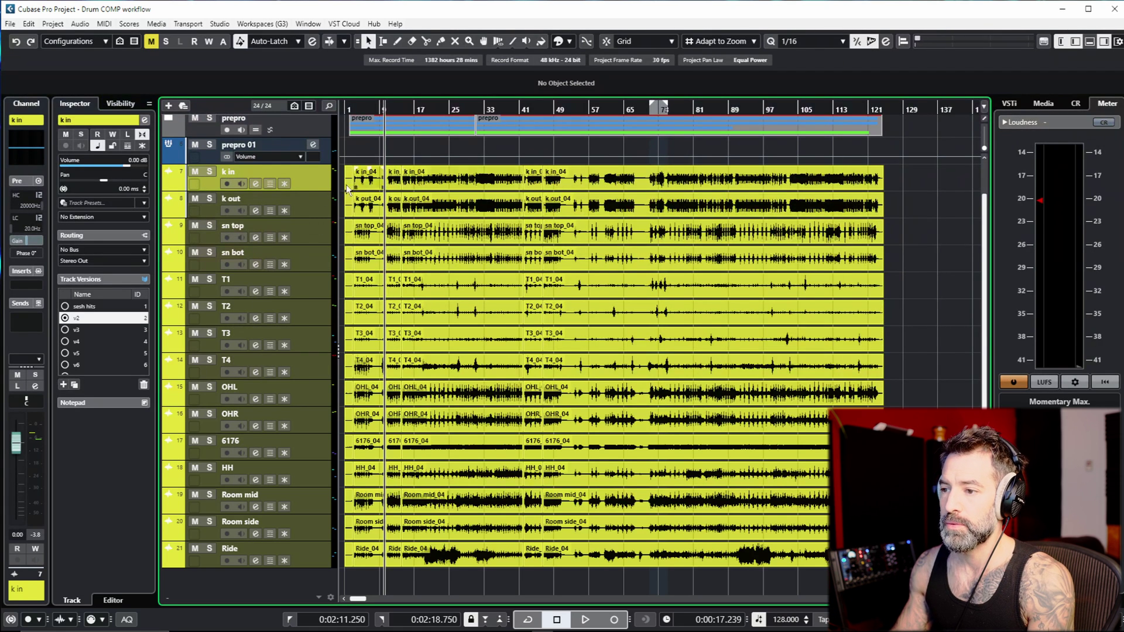
Expand the prepro folder to view its bass, guitar and vocal tracks, and look over the drum tracks below
{"action": "scroll", "coordinate": [193, 175], "scroll_direction": "up", "scroll_amount": 2}
{"action": "left_click", "coordinate": [169, 161]}
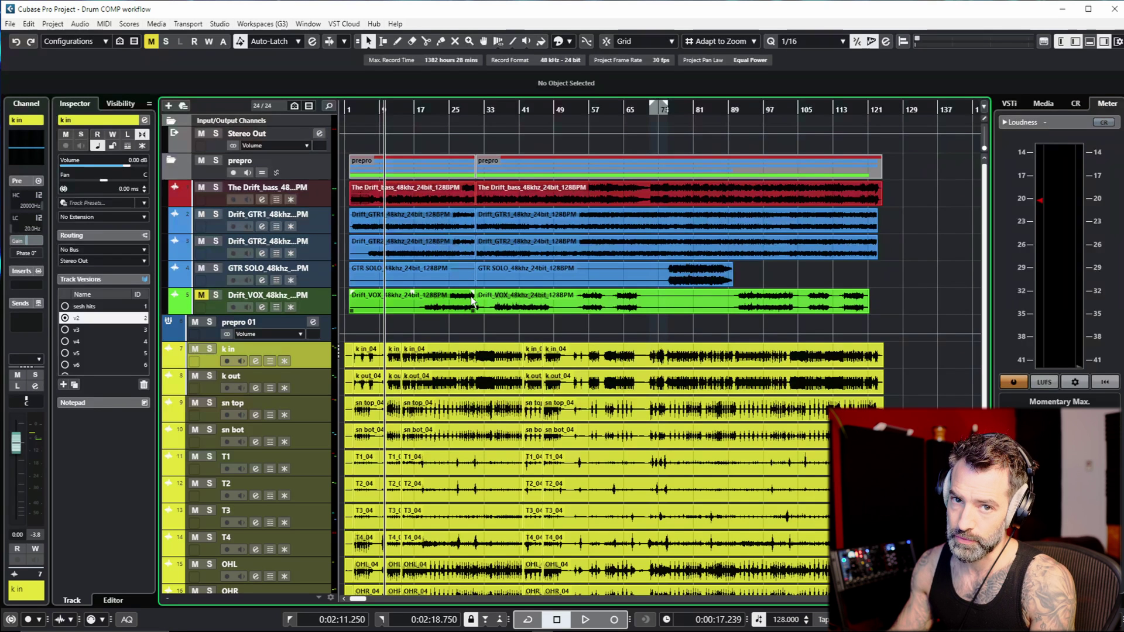
{"action": "scroll", "coordinate": [471, 302], "scroll_direction": "down", "scroll_amount": 6}
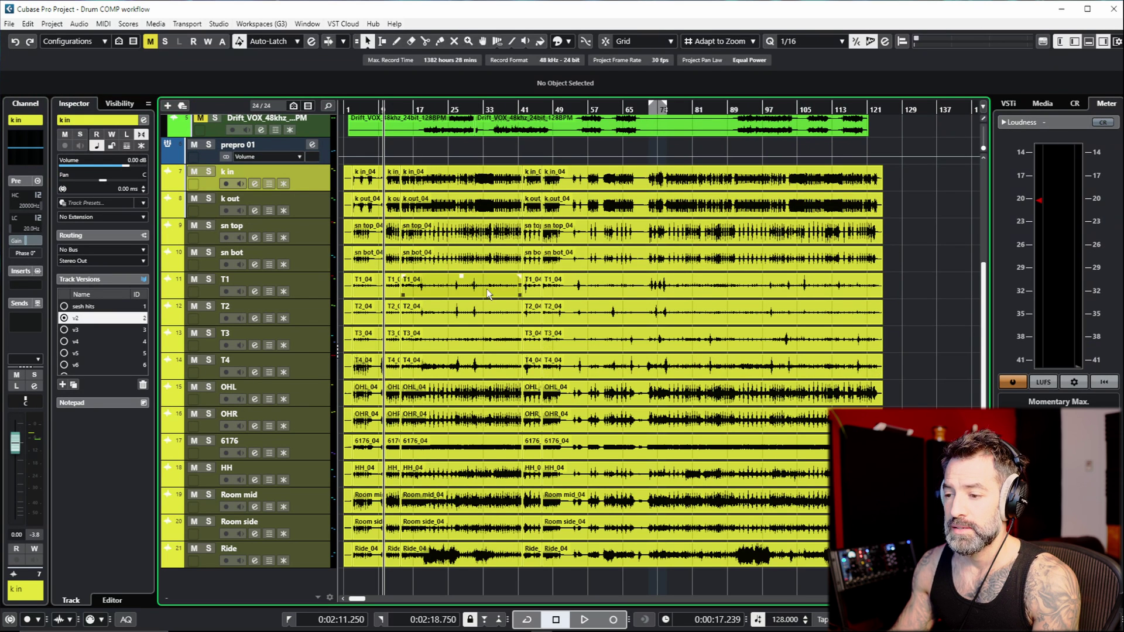
{"action": "scroll", "coordinate": [488, 294], "scroll_direction": "up", "scroll_amount": 6}
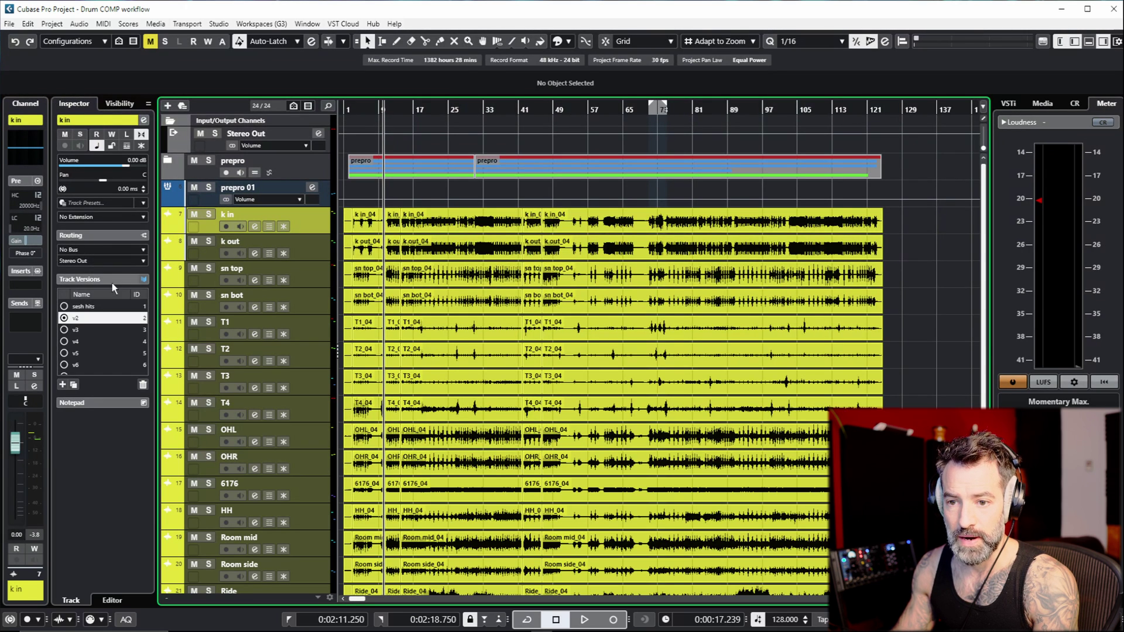
Toggle the Track Versions section off and on again in the Inspector's section setup, leaving it shown
{"action": "right_click", "coordinate": [106, 449]}
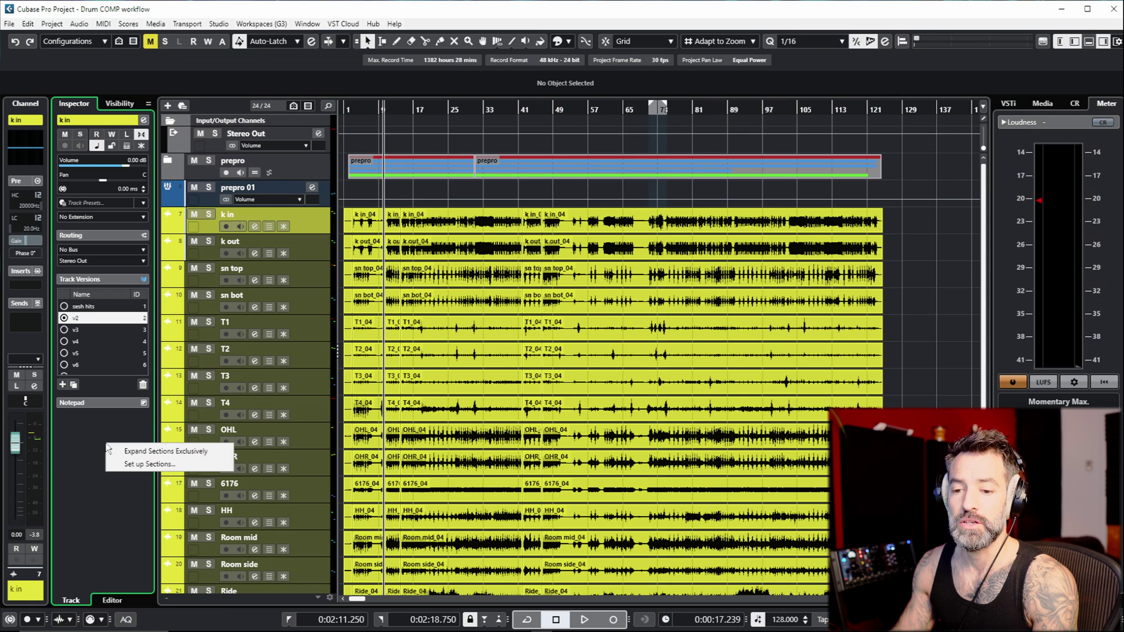
{"action": "left_click", "coordinate": [135, 466]}
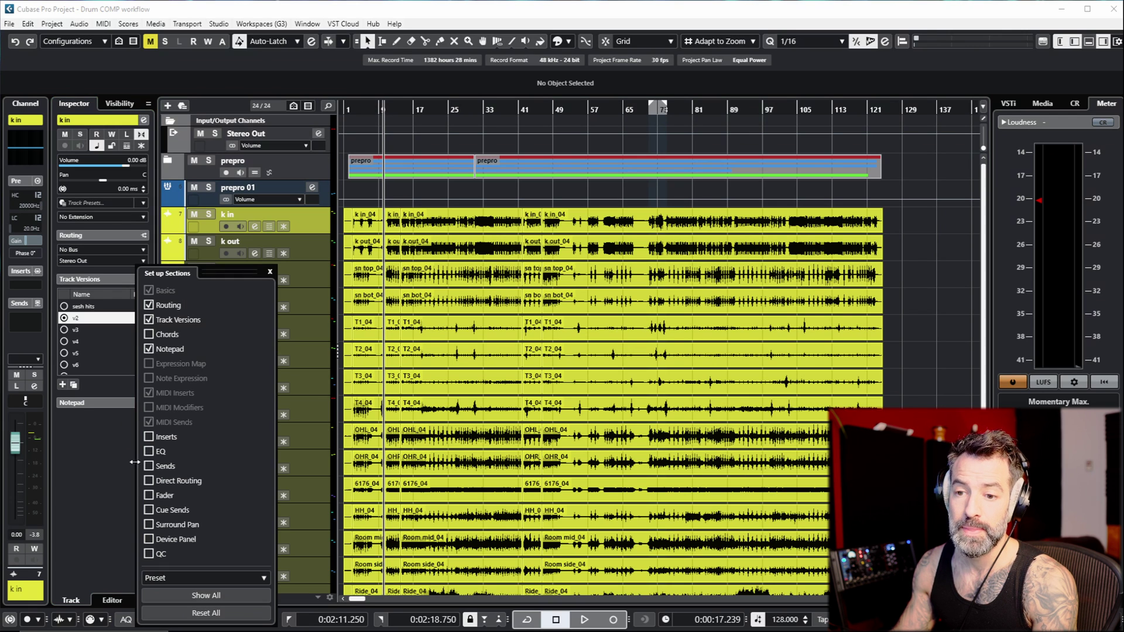
{"action": "left_click", "coordinate": [149, 320]}
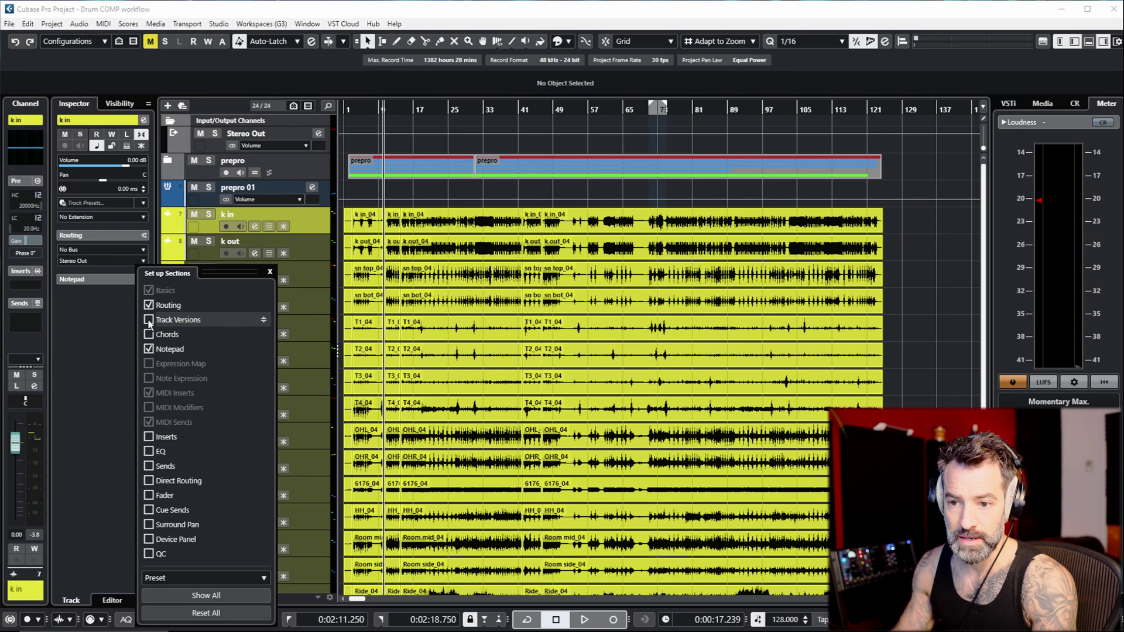
{"action": "left_click", "coordinate": [149, 320]}
{"action": "left_click", "coordinate": [117, 370]}
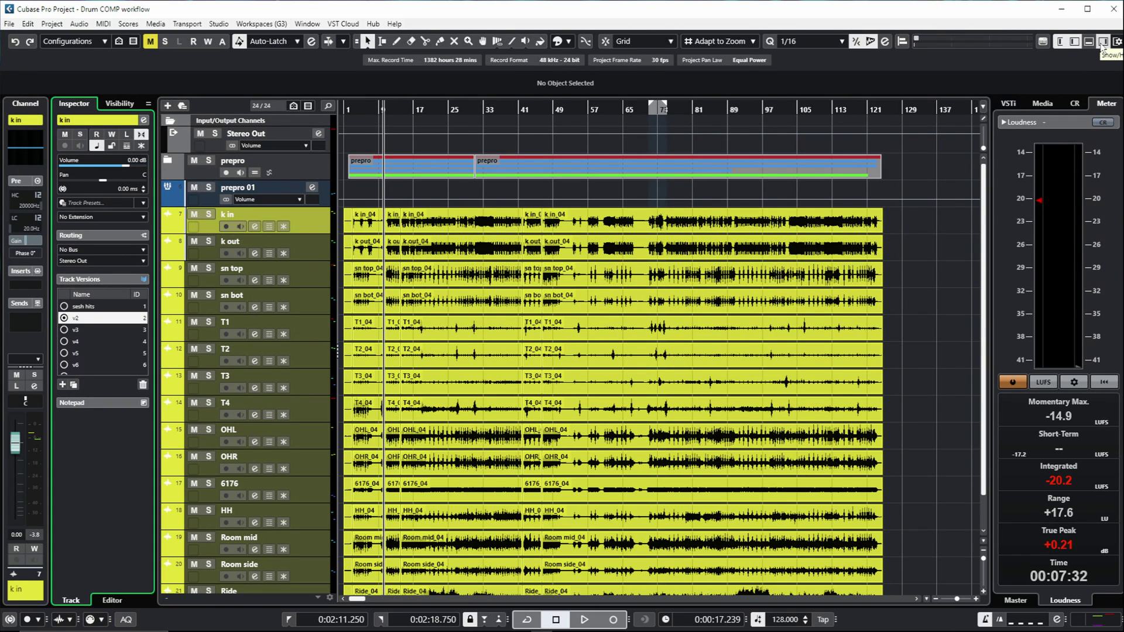
Enlarge the arrangement area by hiding the right zone and the channel section and narrowing the track list
{"action": "key", "text": "ctrl+alt+r"}
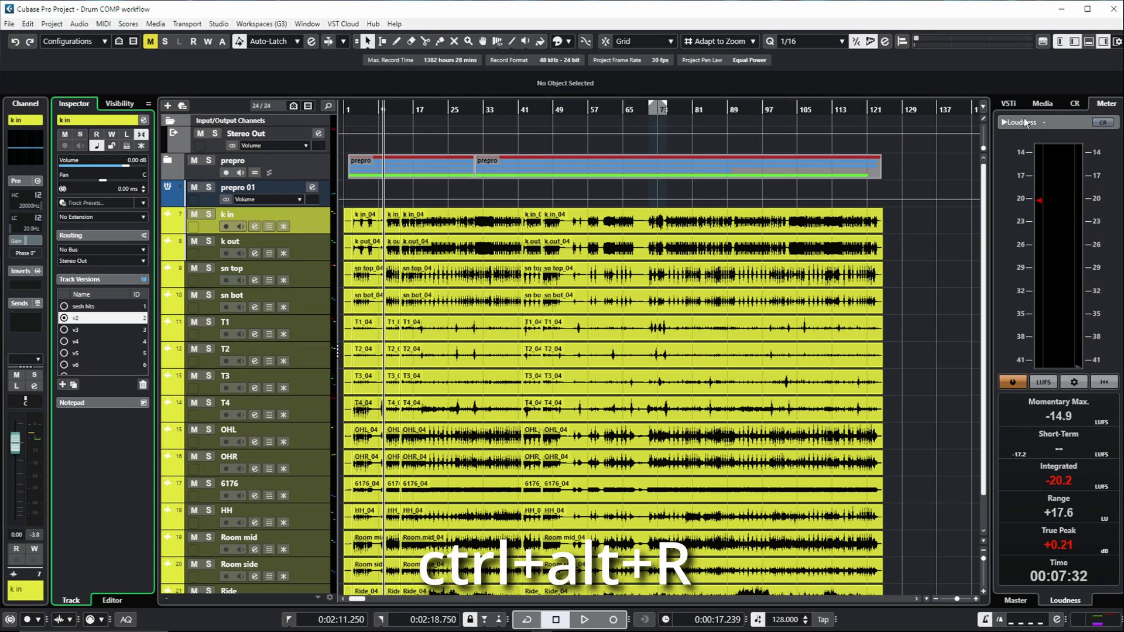
{"action": "key", "text": "ctrl+alt+r"}
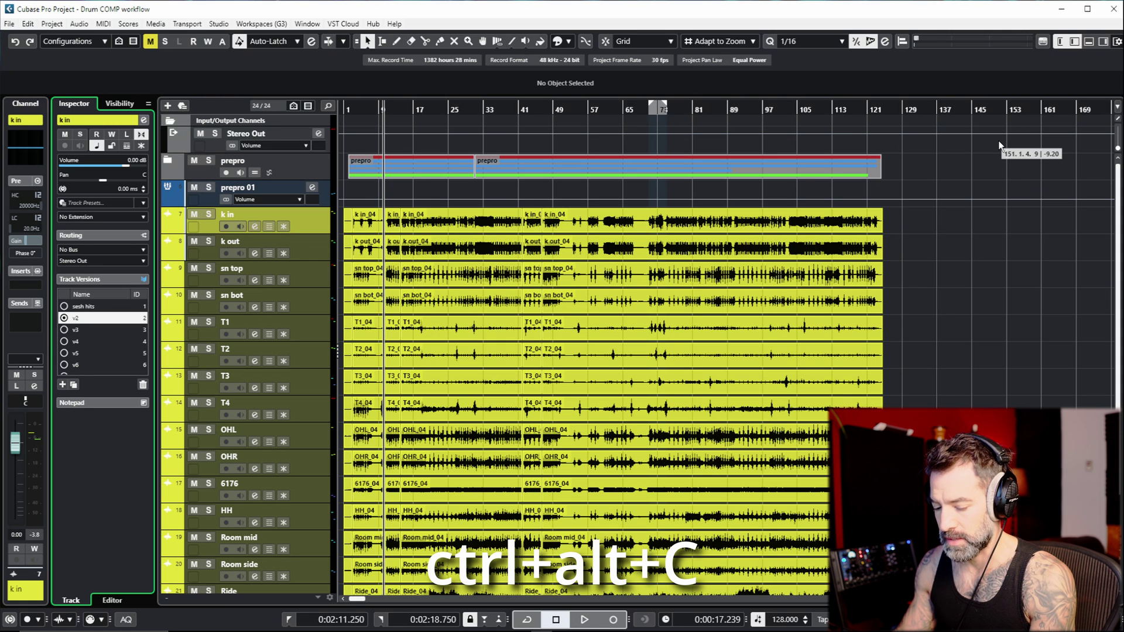
{"action": "key", "text": "ctrl+alt+c"}
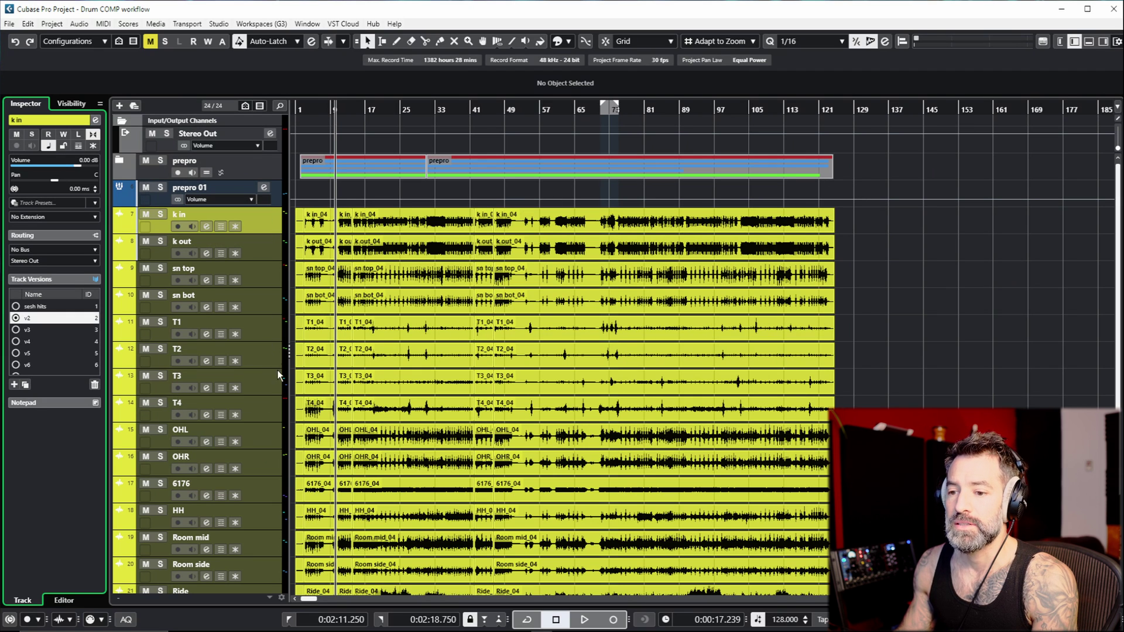
{"action": "left_click_drag", "start_coordinate": [289, 348], "coordinate": [205, 344]}
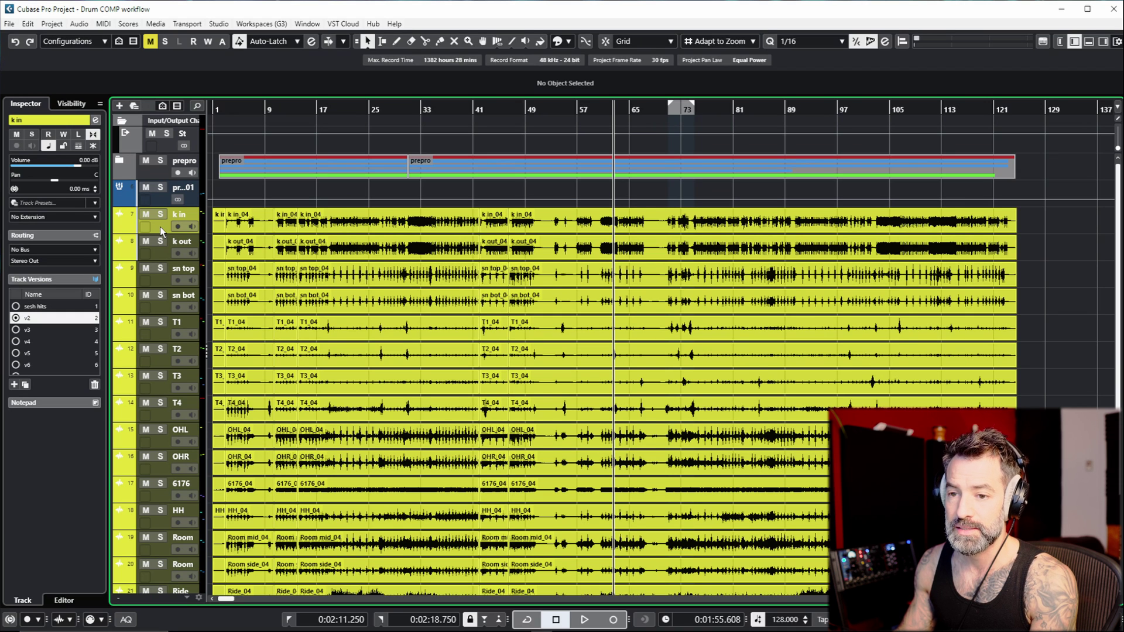
Move all the drum tracks, from k in to Ride, into a new folder track
{"action": "scroll", "coordinate": [162, 232], "scroll_direction": "down", "scroll_amount": 2}
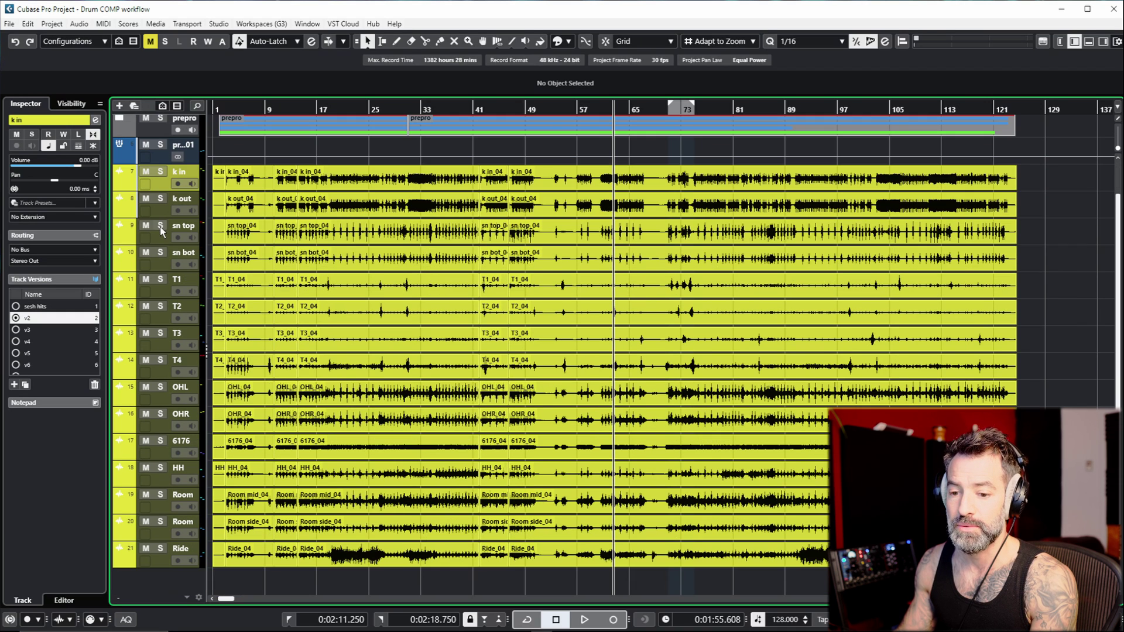
{"action": "left_click", "coordinate": [162, 563], "text": "shift"}
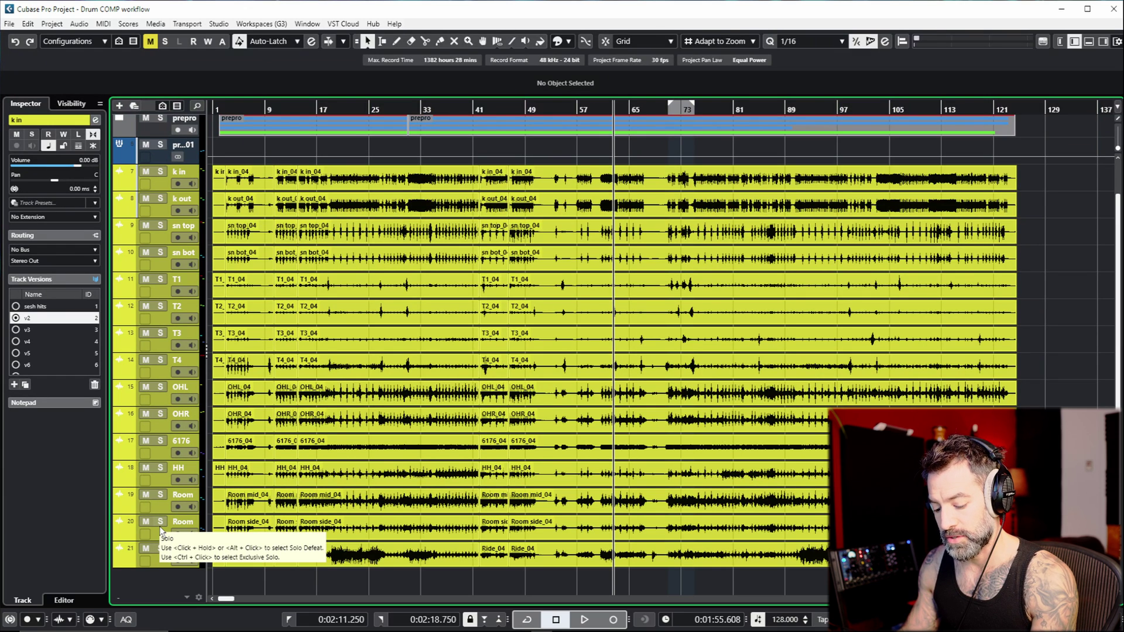
{"action": "key", "text": "ctrl+shift+f"}
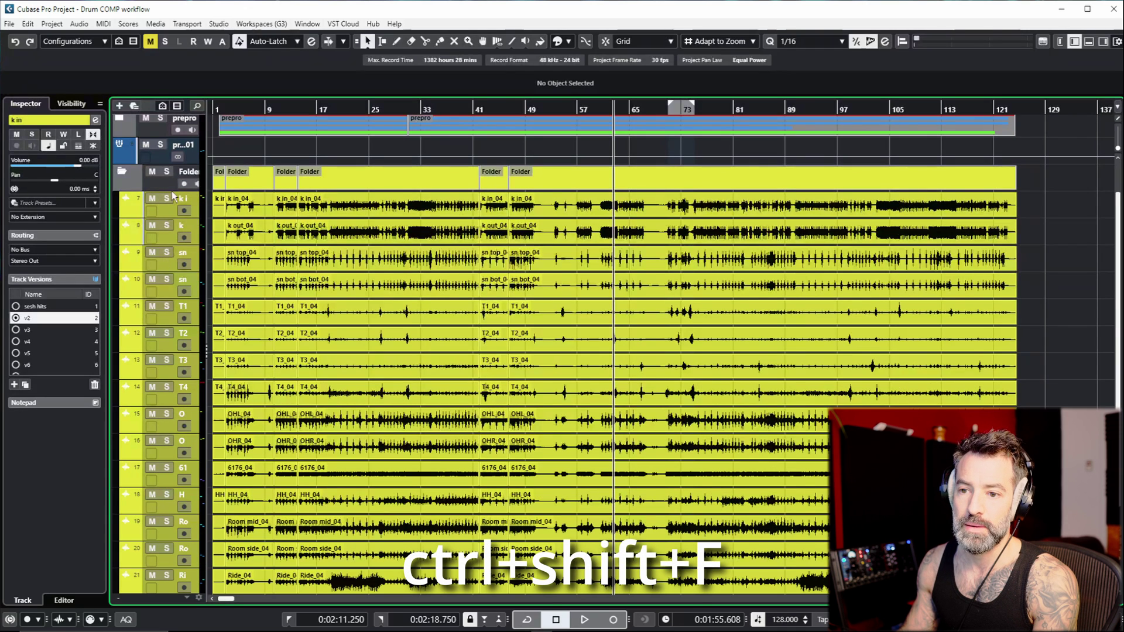
Widen the track list and rename the new folder to drums
{"action": "left_click_drag", "start_coordinate": [206, 356], "coordinate": [248, 351]}
{"action": "double_click", "coordinate": [186, 172]}
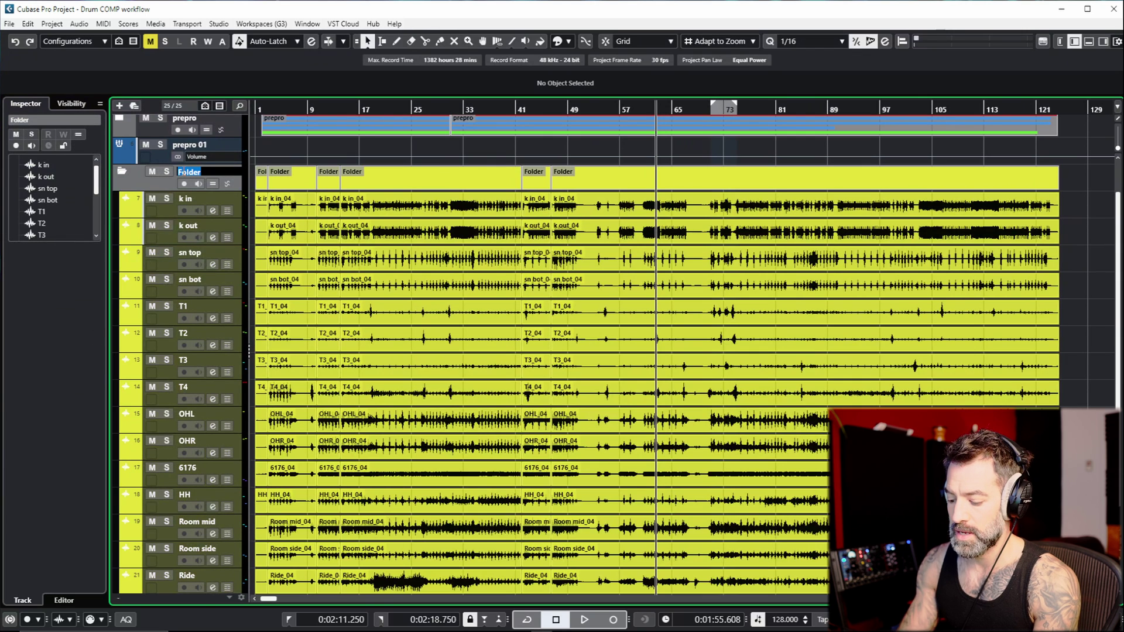
{"action": "key", "text": "Return"}
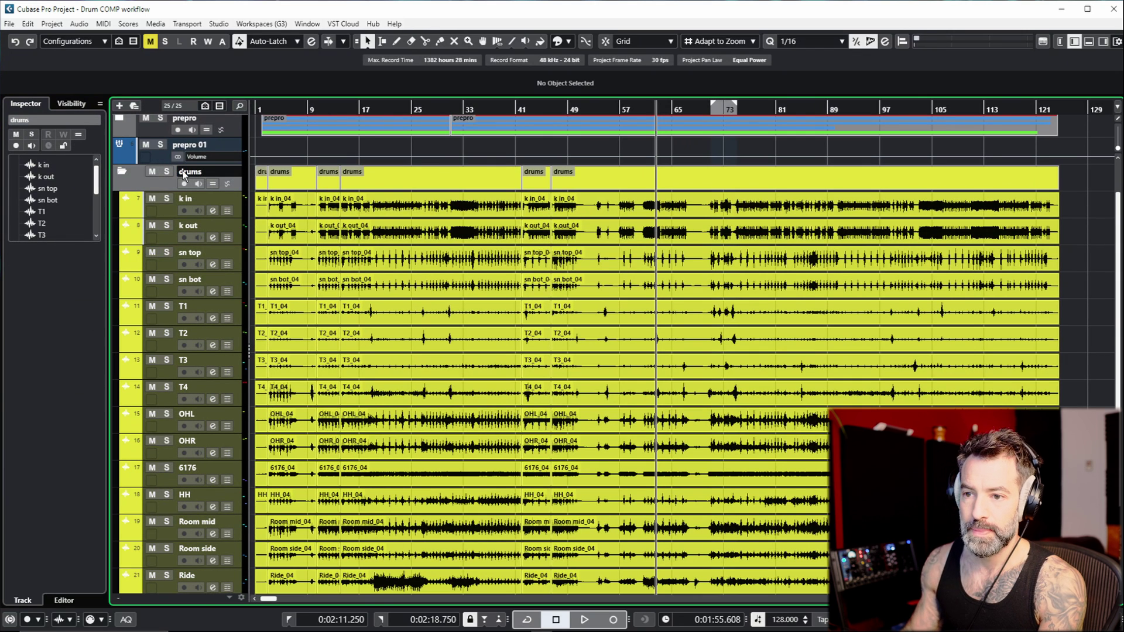
Select the tracks k in to Ride, activate Group Editing on the drums folder, and test it by selecting one k in_04 event
{"action": "left_click", "coordinate": [199, 217]}
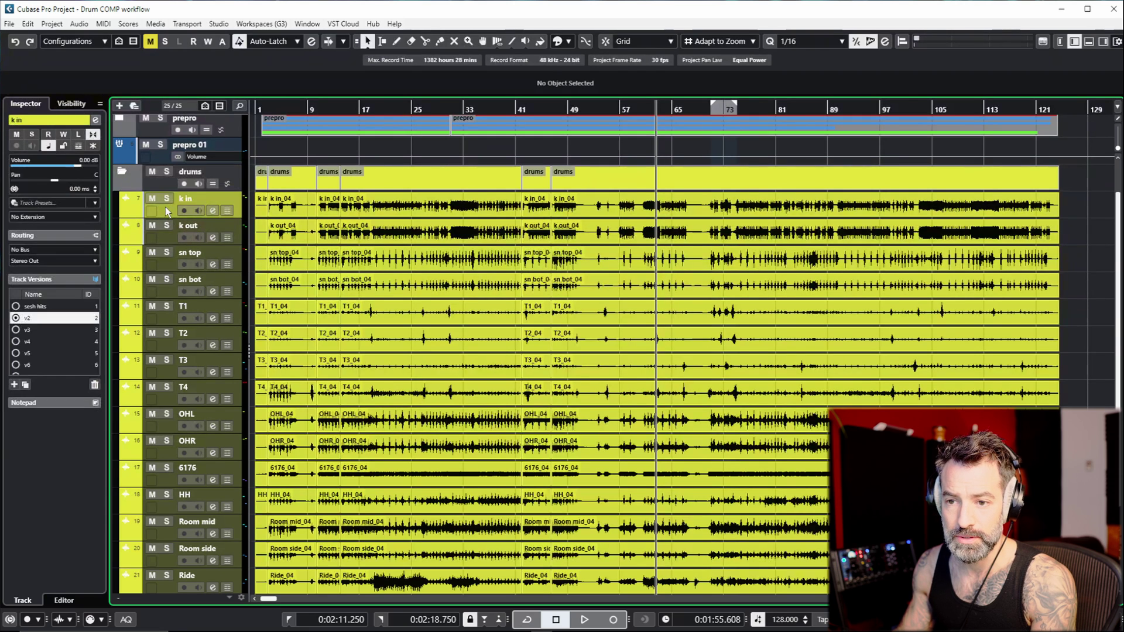
{"action": "left_click", "coordinate": [164, 591], "text": "shift"}
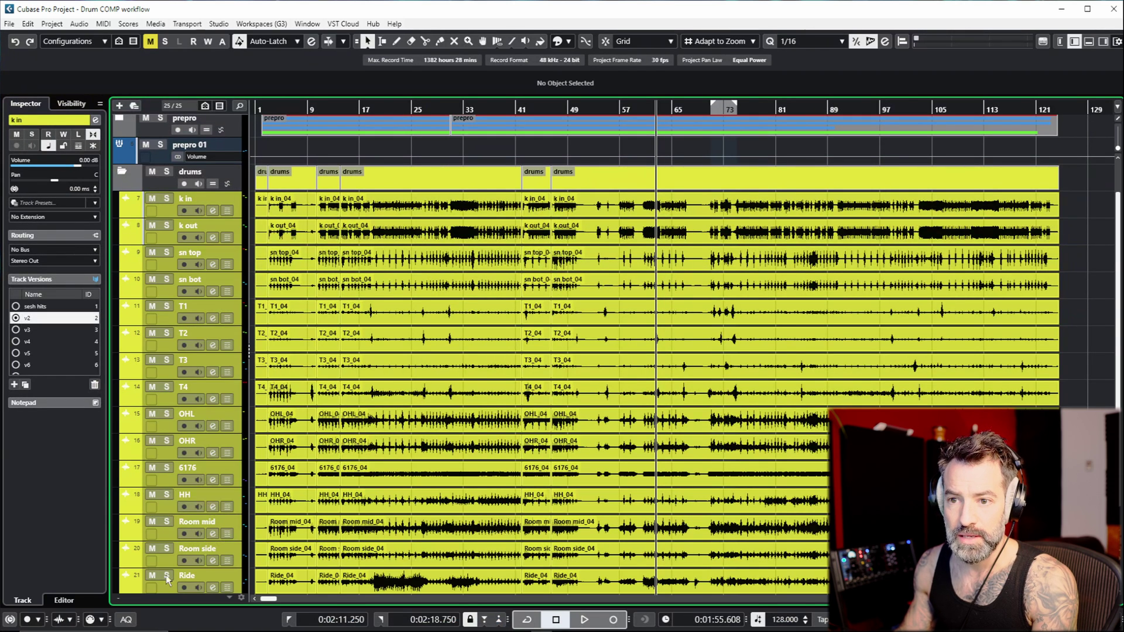
{"action": "right_click", "coordinate": [168, 222]}
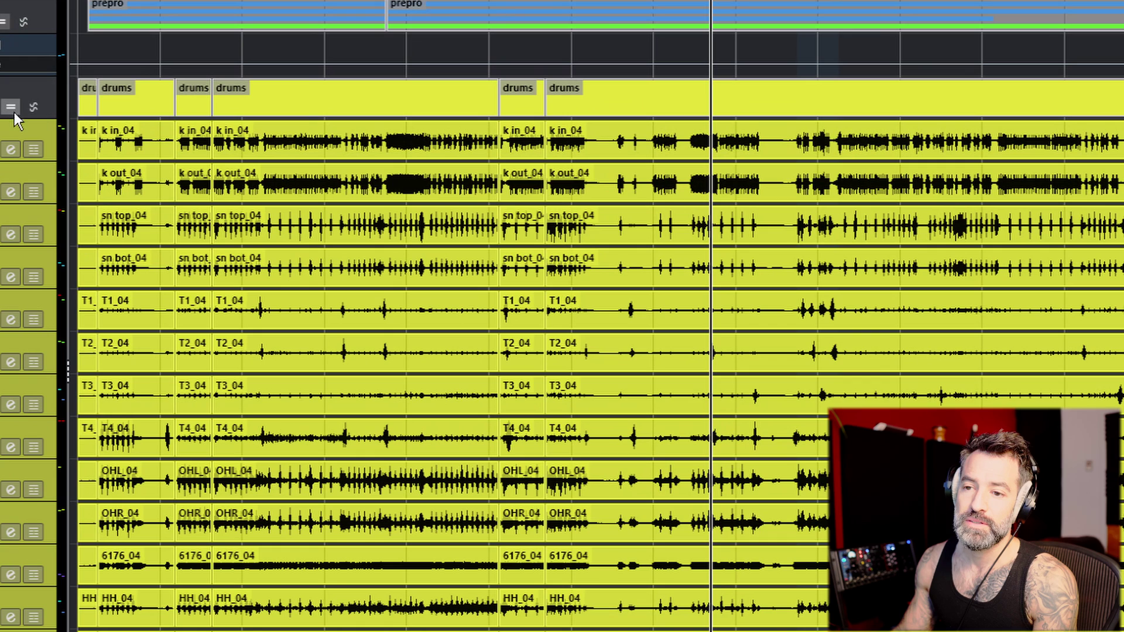
{"action": "left_click", "coordinate": [10, 109]}
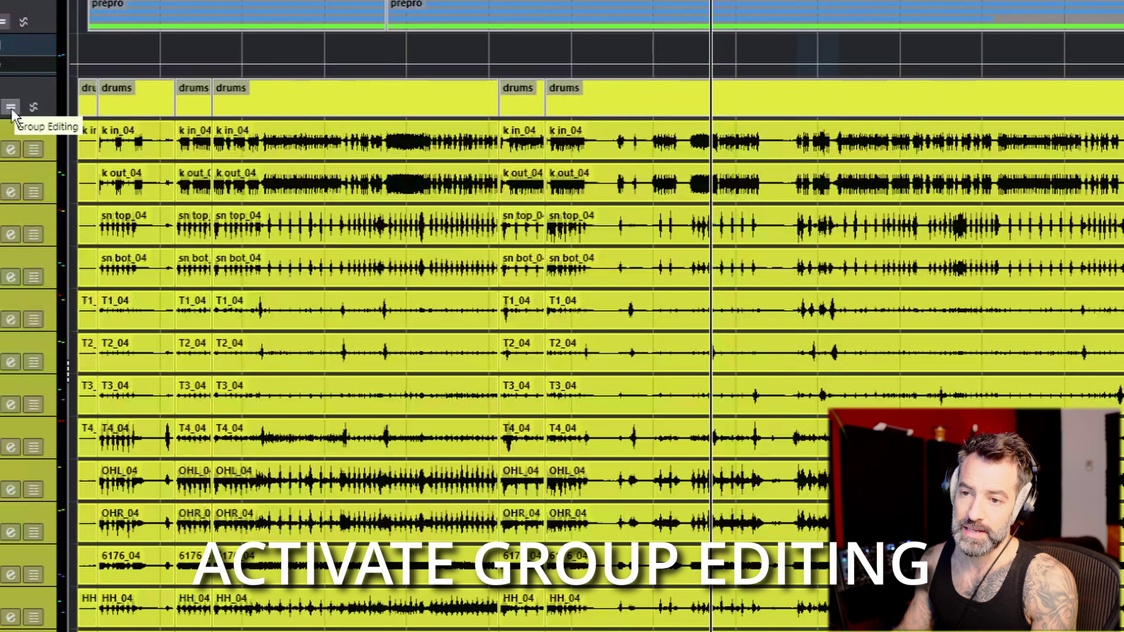
{"action": "left_click", "coordinate": [12, 108]}
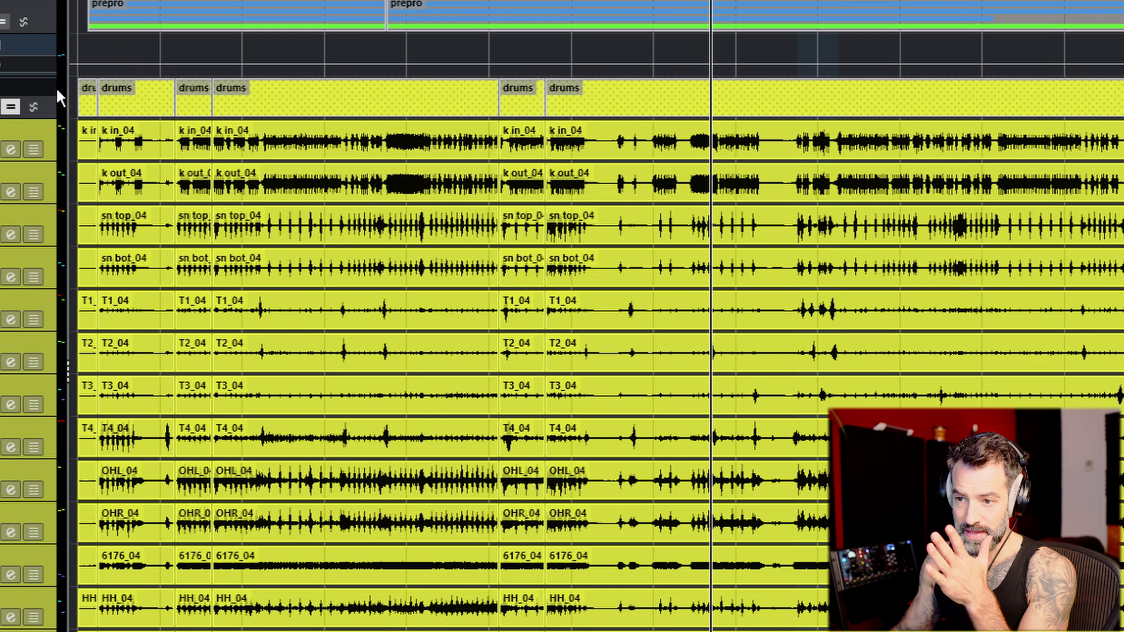
{"action": "left_click", "coordinate": [259, 149]}
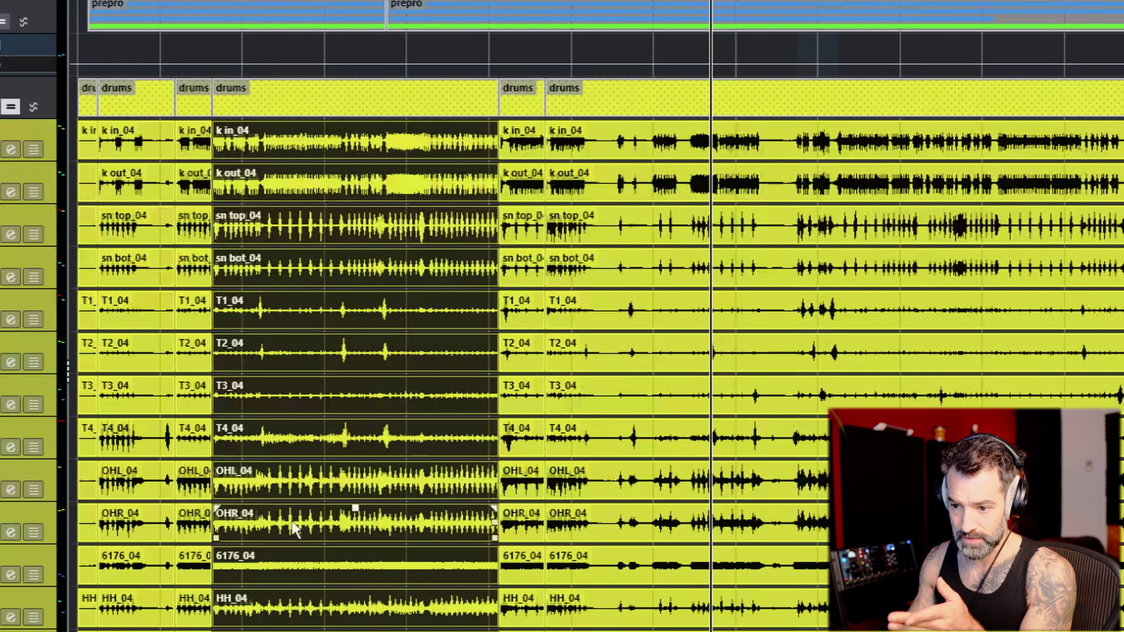
{"action": "scroll", "coordinate": [295, 541], "scroll_direction": "down", "scroll_amount": 1}
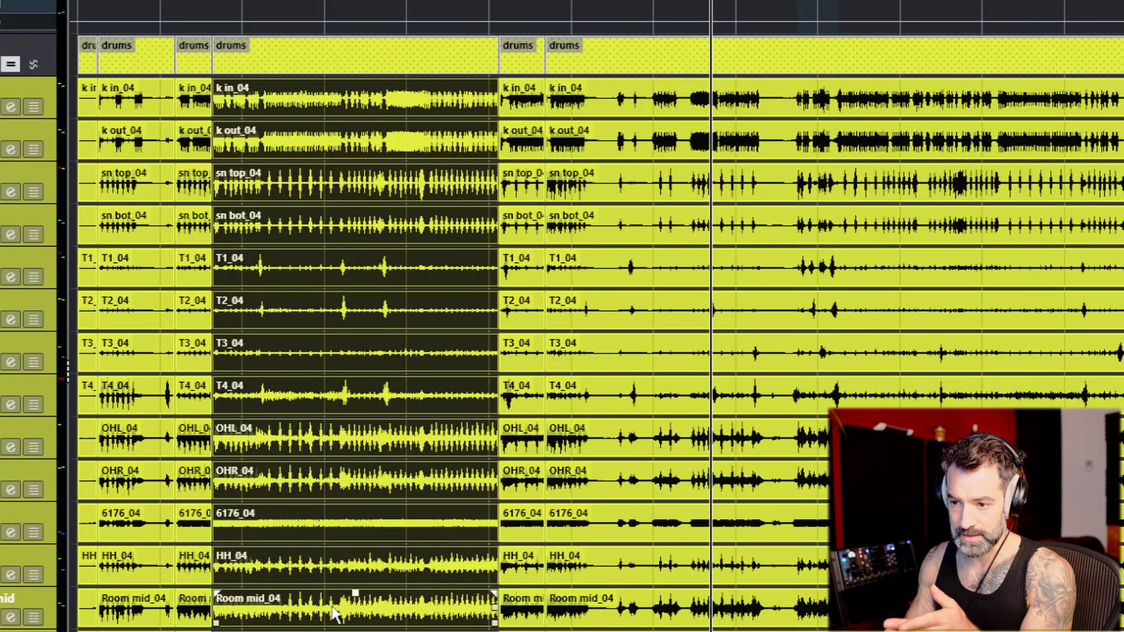
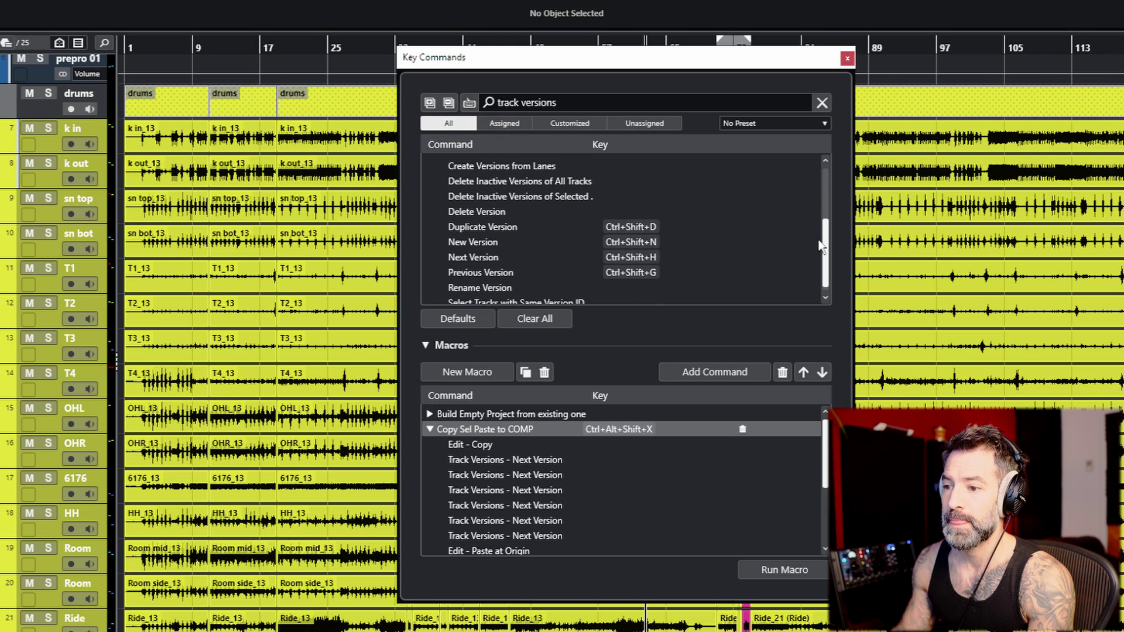
Review the Next Version and Previous Version key commands and cycle the drum tracks through their versions with them
{"action": "left_click", "coordinate": [479, 258]}
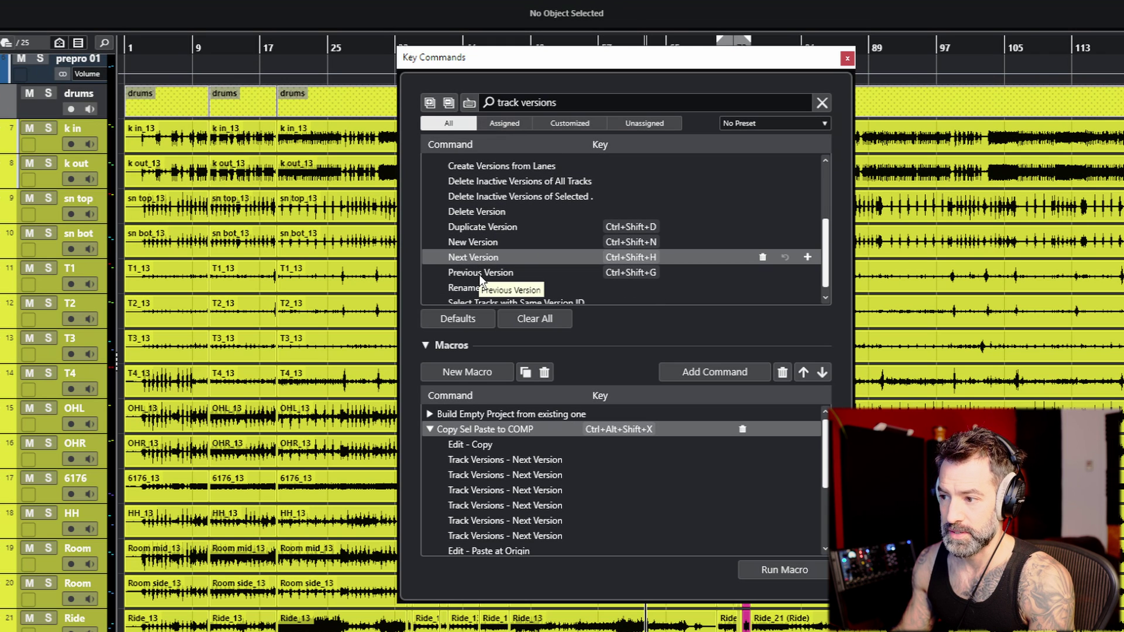
{"action": "left_click", "coordinate": [480, 273]}
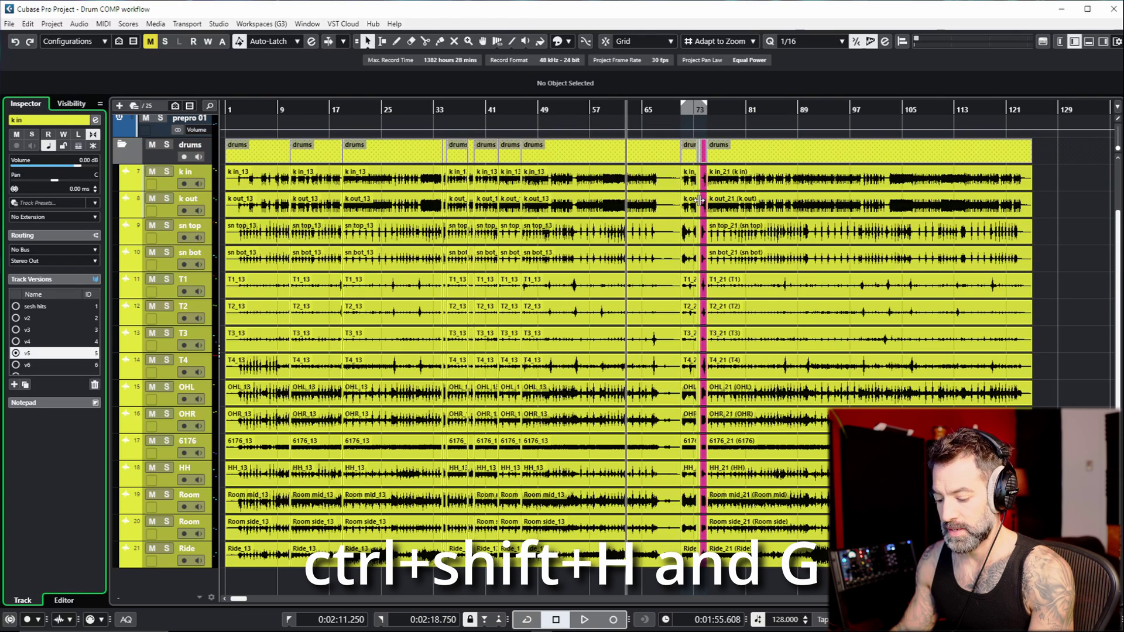
{"action": "key", "text": "ctrl+shift+h"}
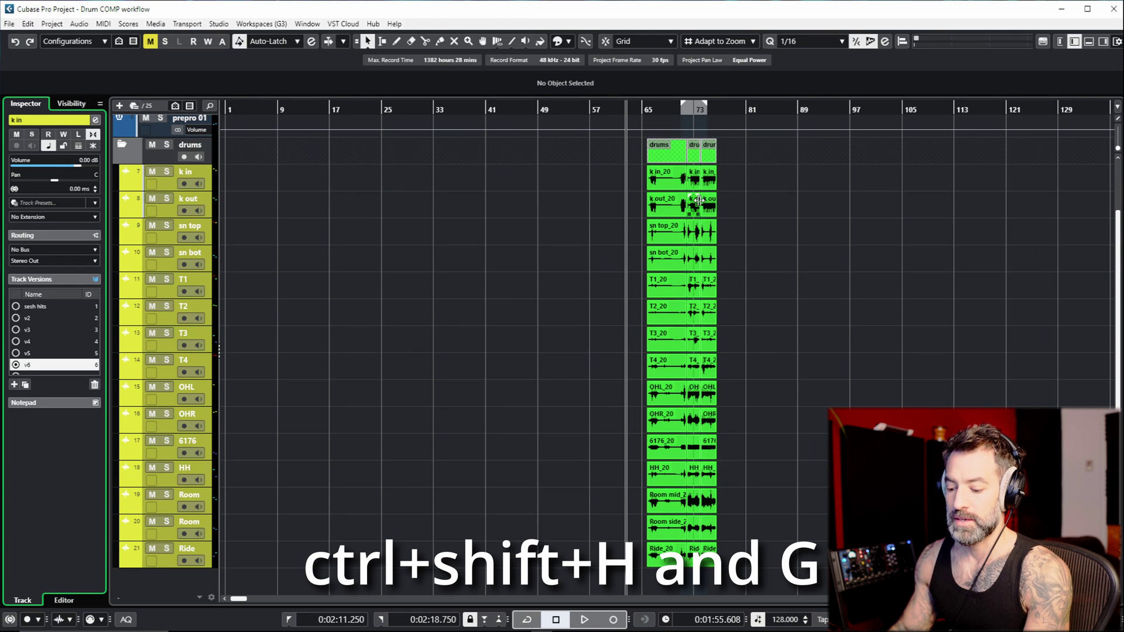
{"action": "key", "text": "ctrl+shift+h"}
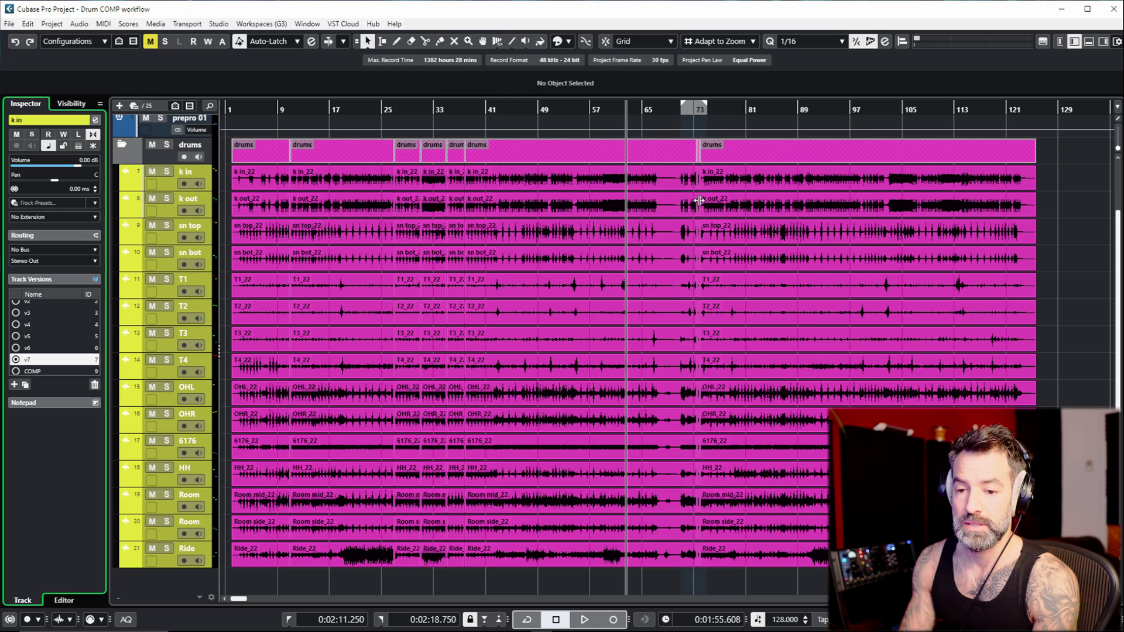
{"action": "key", "text": "ctrl+shift+g"}
{"action": "key", "text": "ctrl+shift+g"}
{"action": "key", "text": "ctrl+shift+g"}
{"action": "key", "text": "ctrl+shift+g"}
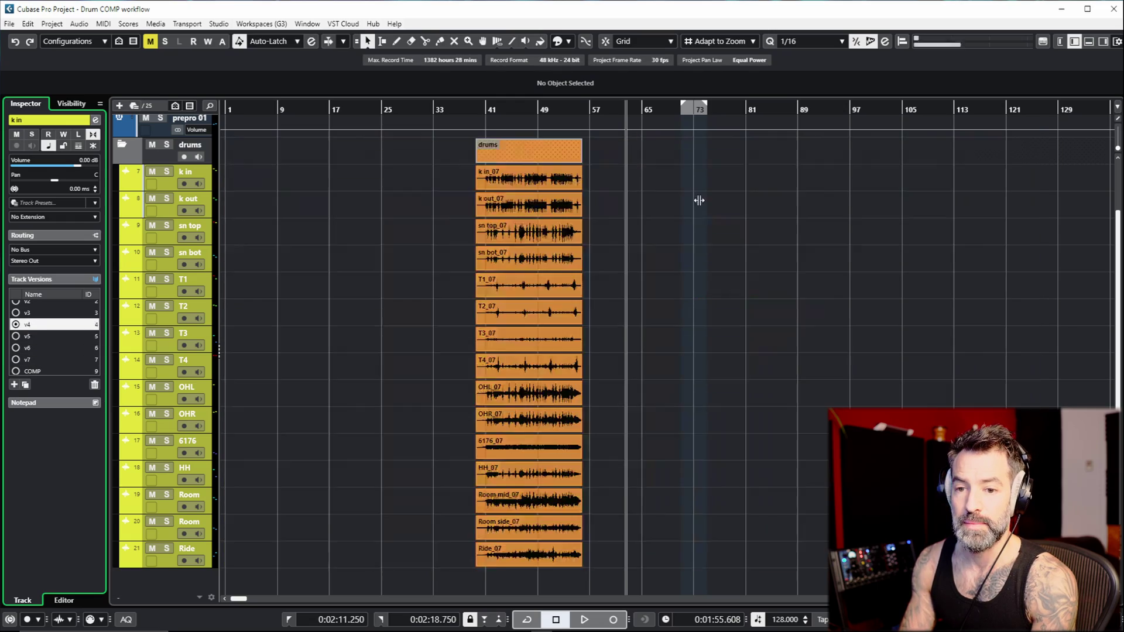
{"action": "key", "text": "ctrl+shift+h"}
{"action": "key", "text": "ctrl+shift+h"}
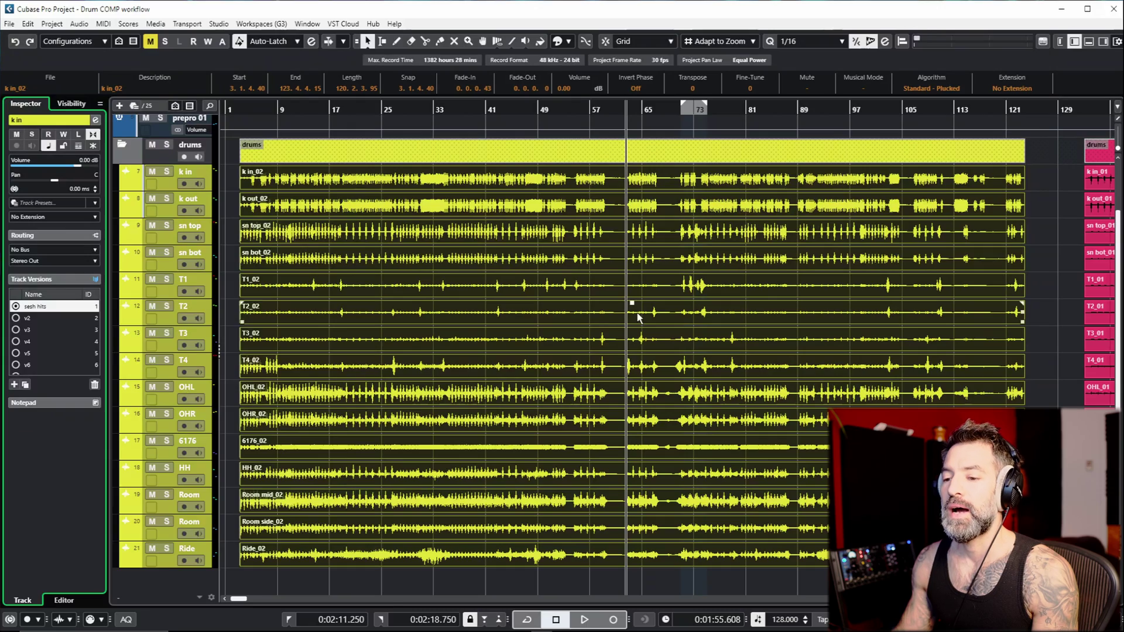
Switch to the ason gamer mouse software, inspect the combo-key assignments of KEY 4 and KEY 5, and return to Cubase
{"action": "key", "text": "super"}
{"action": "key", "text": "super"}
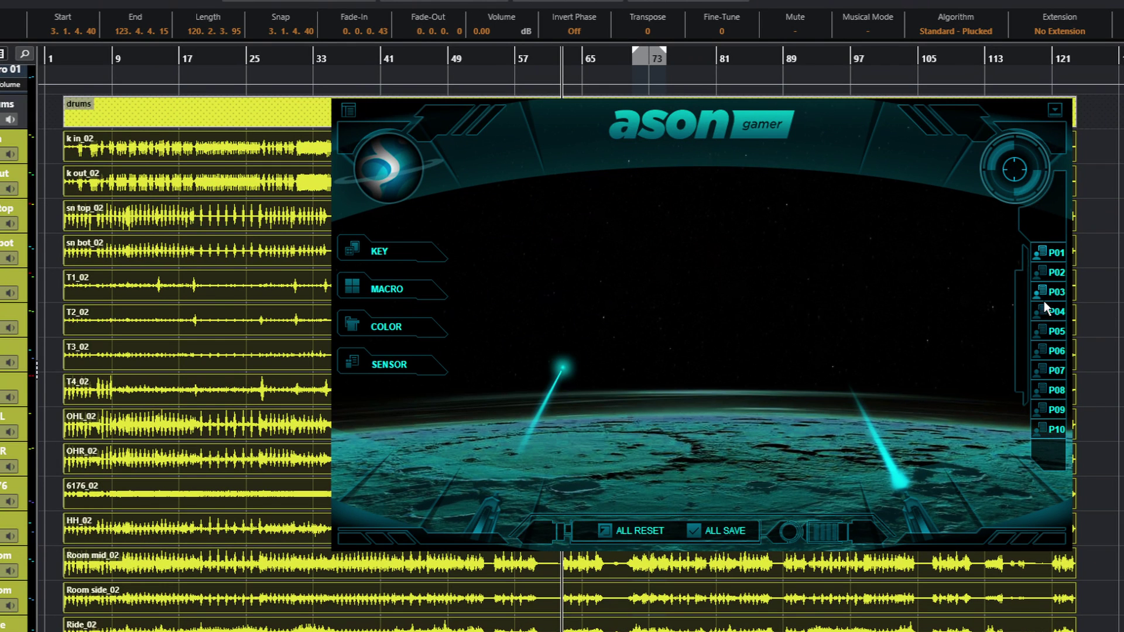
{"action": "left_click", "coordinate": [368, 251]}
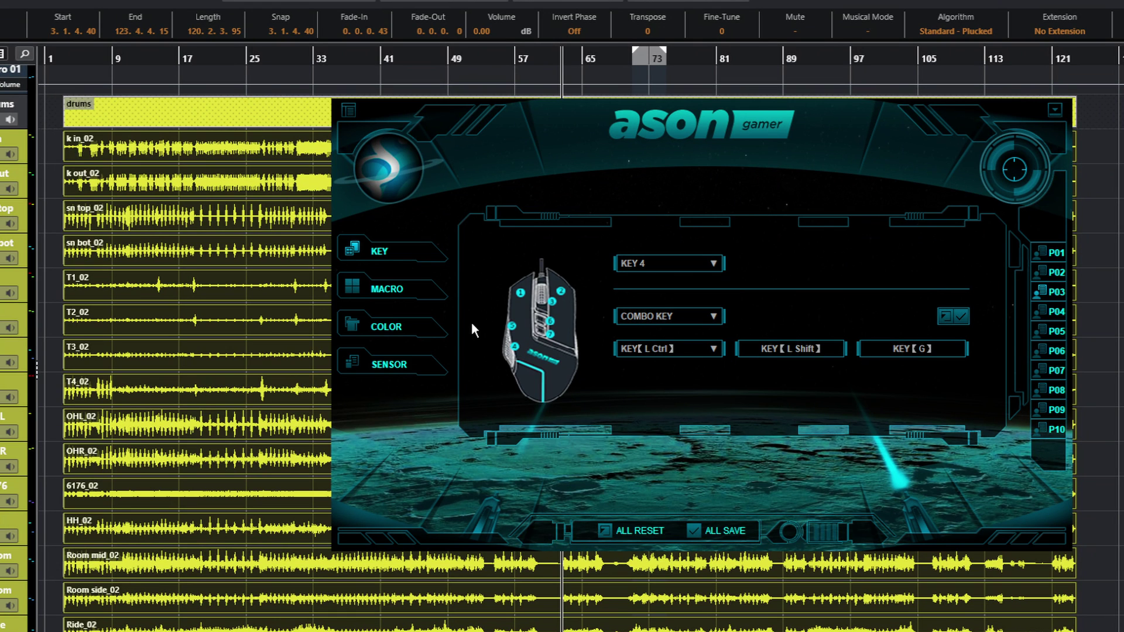
{"action": "left_click", "coordinate": [653, 263]}
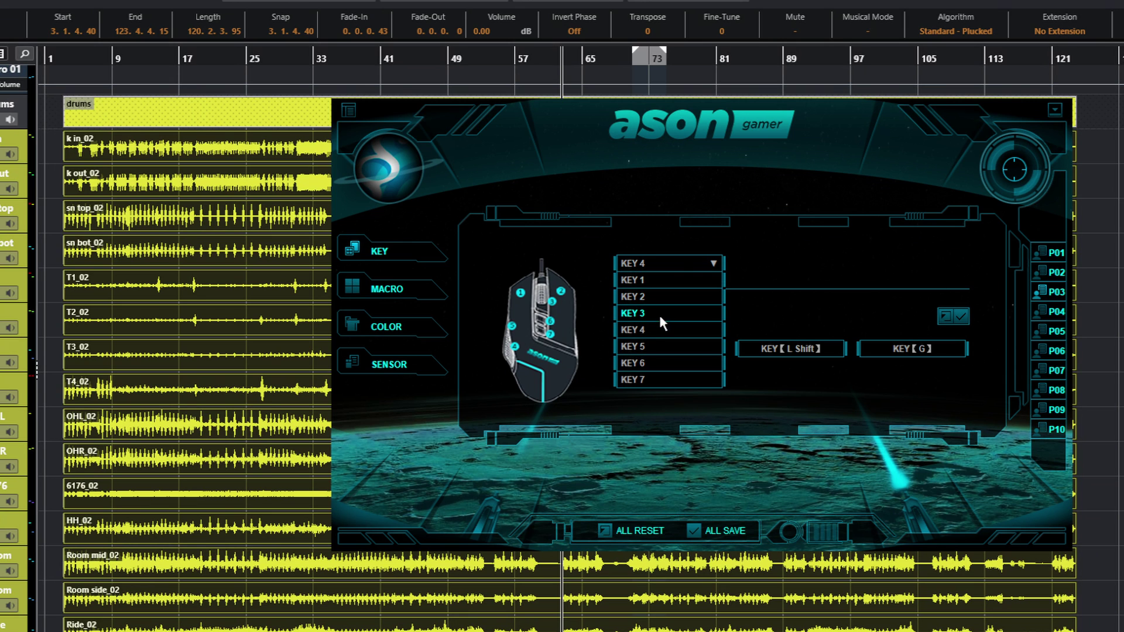
{"action": "left_click", "coordinate": [654, 347]}
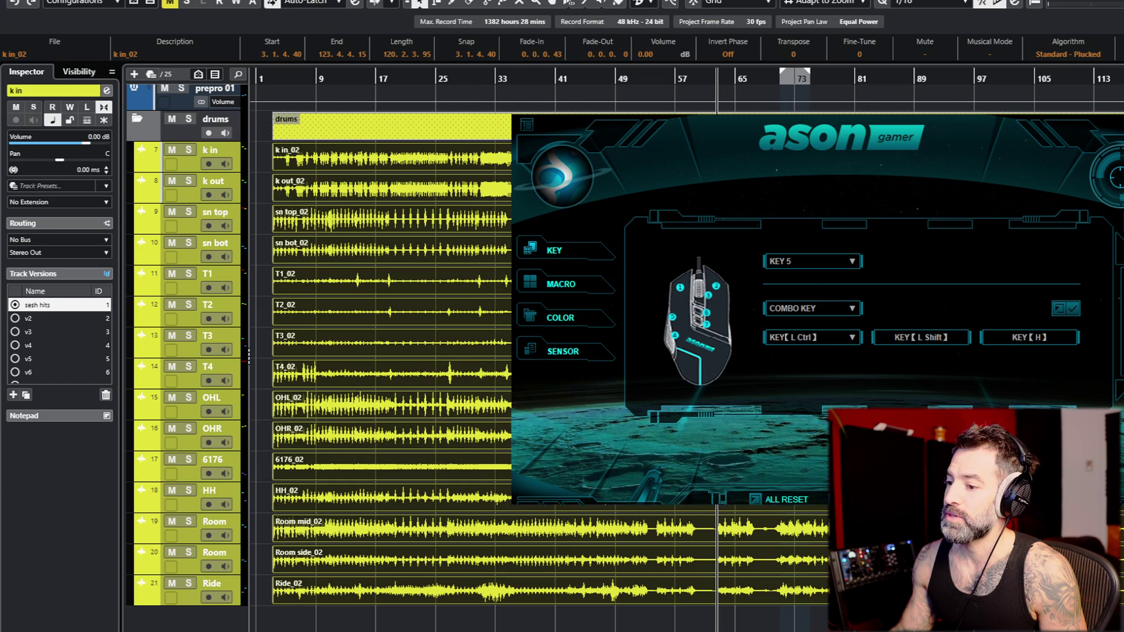
{"action": "key", "text": "alt+Tab"}
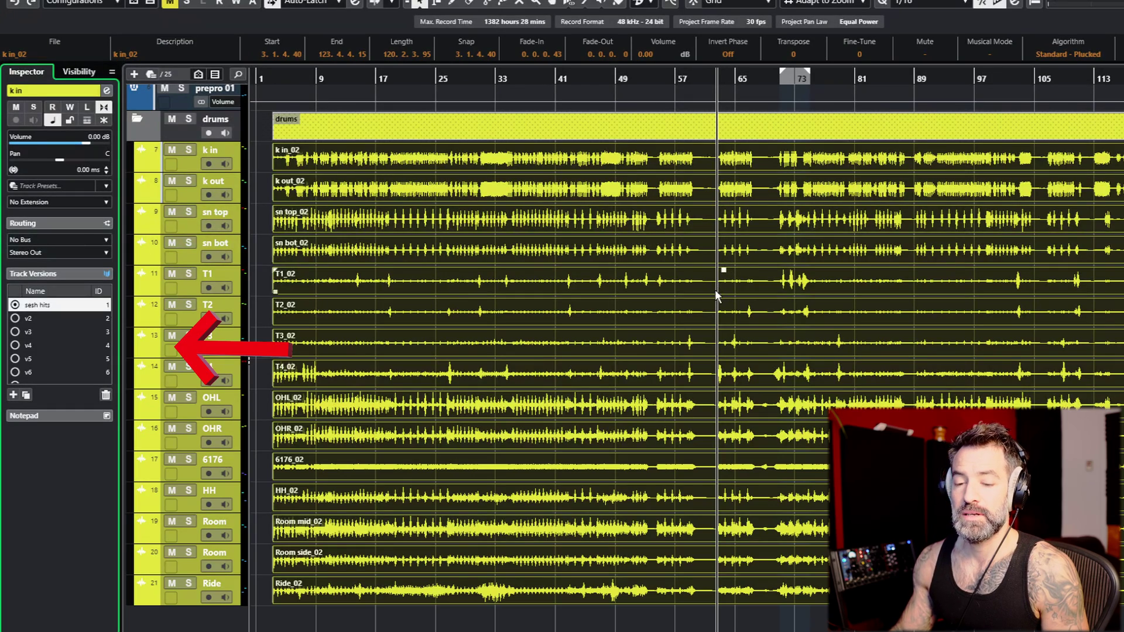
Step through the drum tracks' versions and activate the COMP version in the version list
{"action": "key", "text": "ctrl+3"}
{"action": "key", "text": "Down"}
{"action": "key", "text": "Down"}
{"action": "key", "text": "Down"}
{"action": "key", "text": "Down"}
{"action": "key", "text": "Down"}
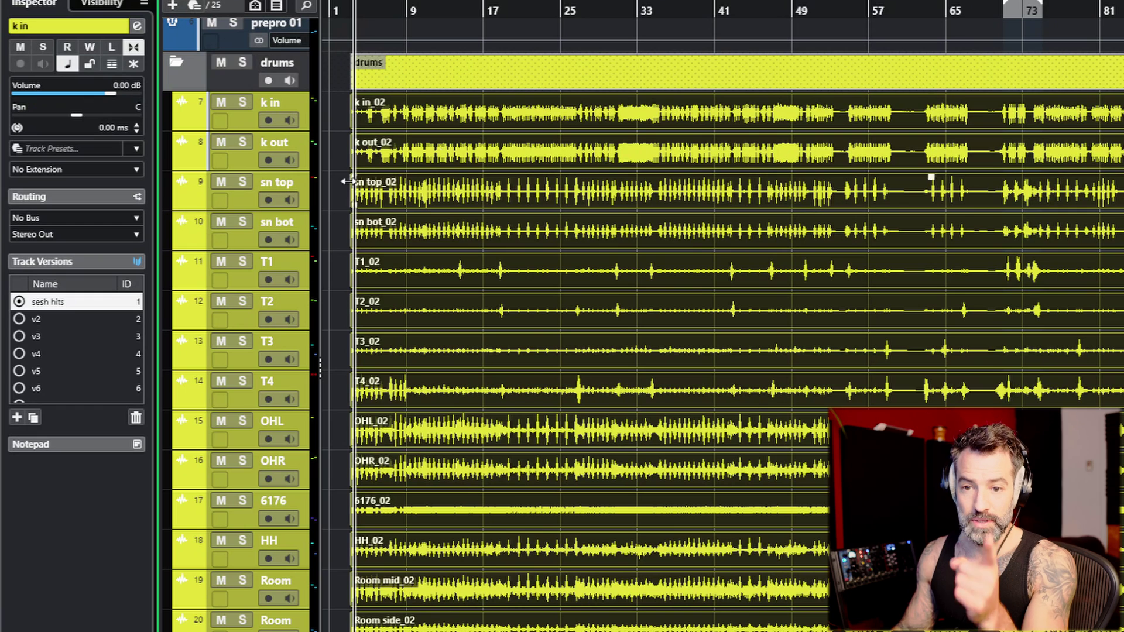
{"action": "scroll", "coordinate": [46, 322], "scroll_direction": "down", "scroll_amount": 2}
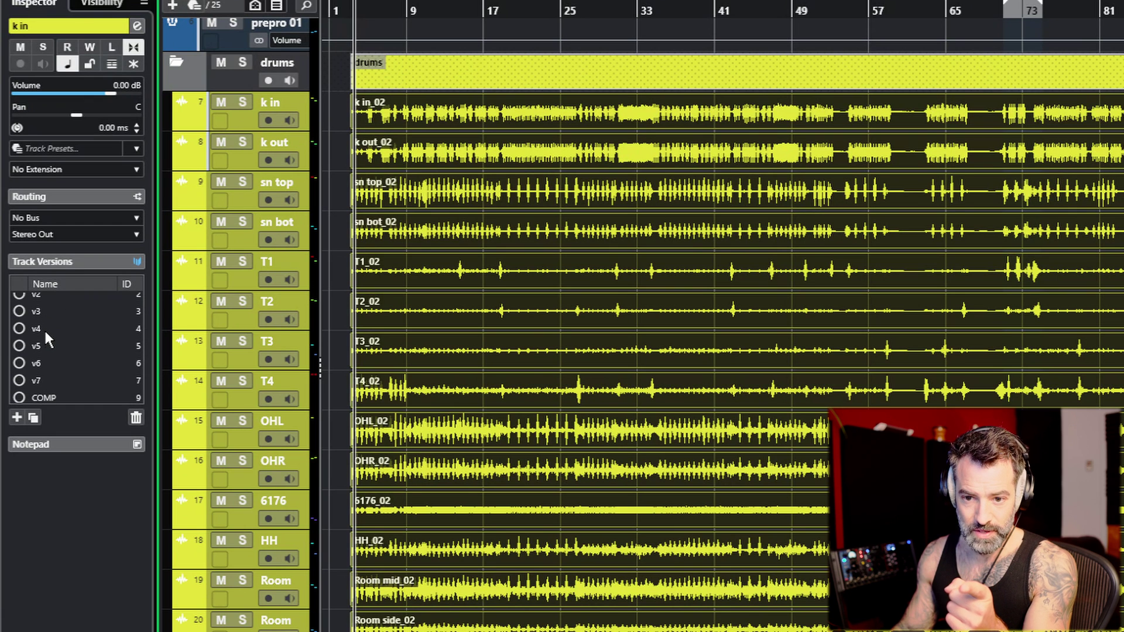
{"action": "left_click", "coordinate": [64, 400]}
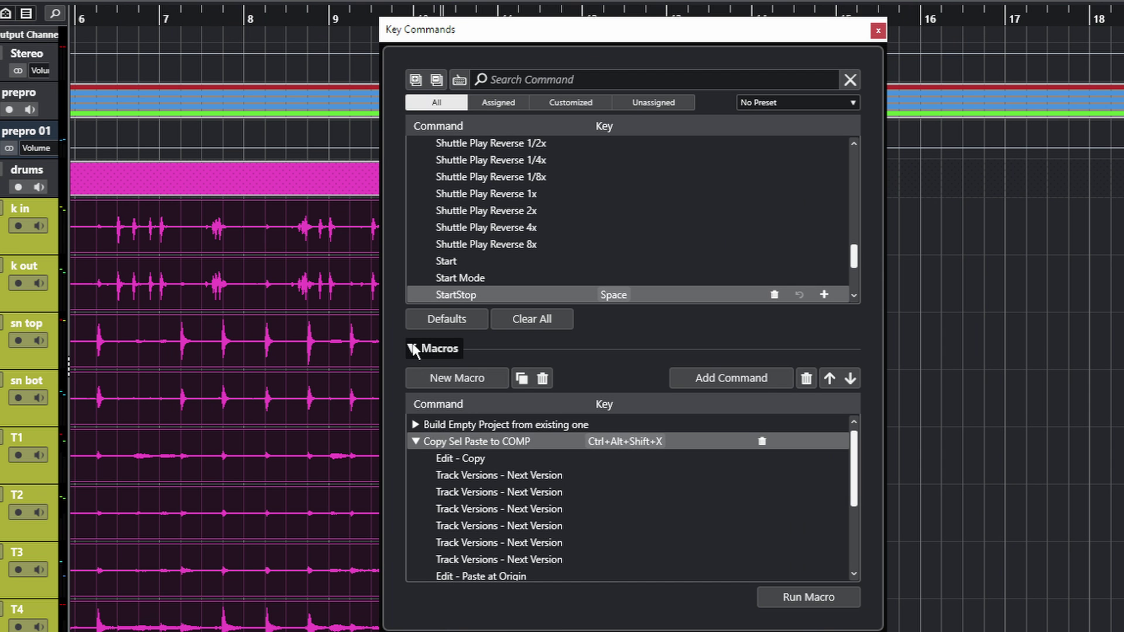
Review the commands inside the Copy Sel Paste to COMP macro and its key command assignment
{"action": "left_click", "coordinate": [415, 441]}
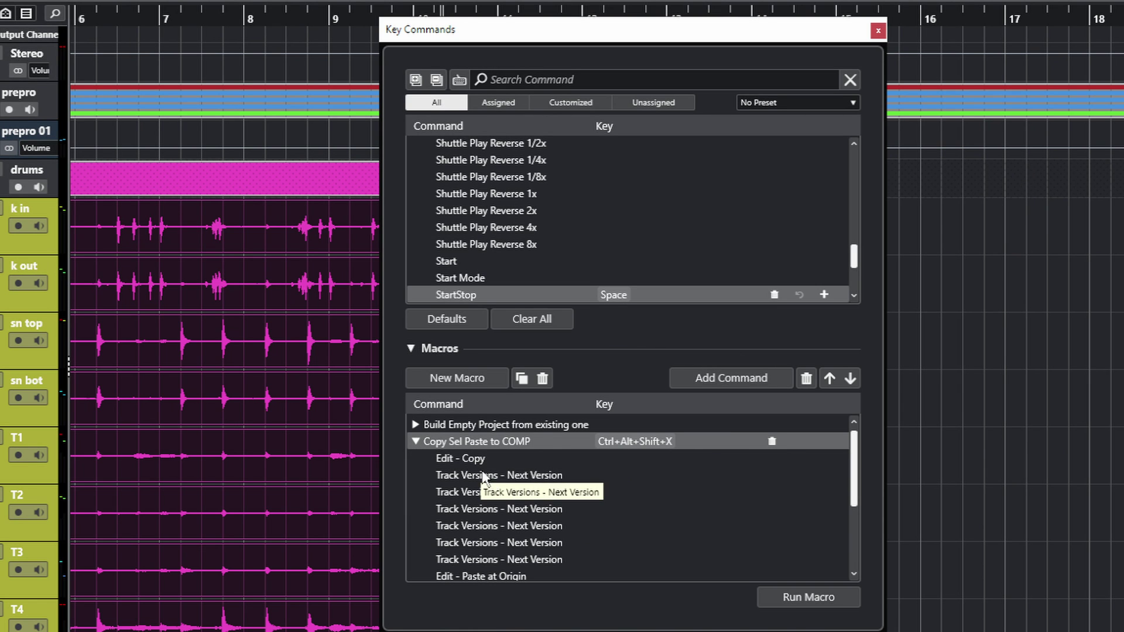
{"action": "left_click_drag", "start_coordinate": [855, 458], "coordinate": [848, 474]}
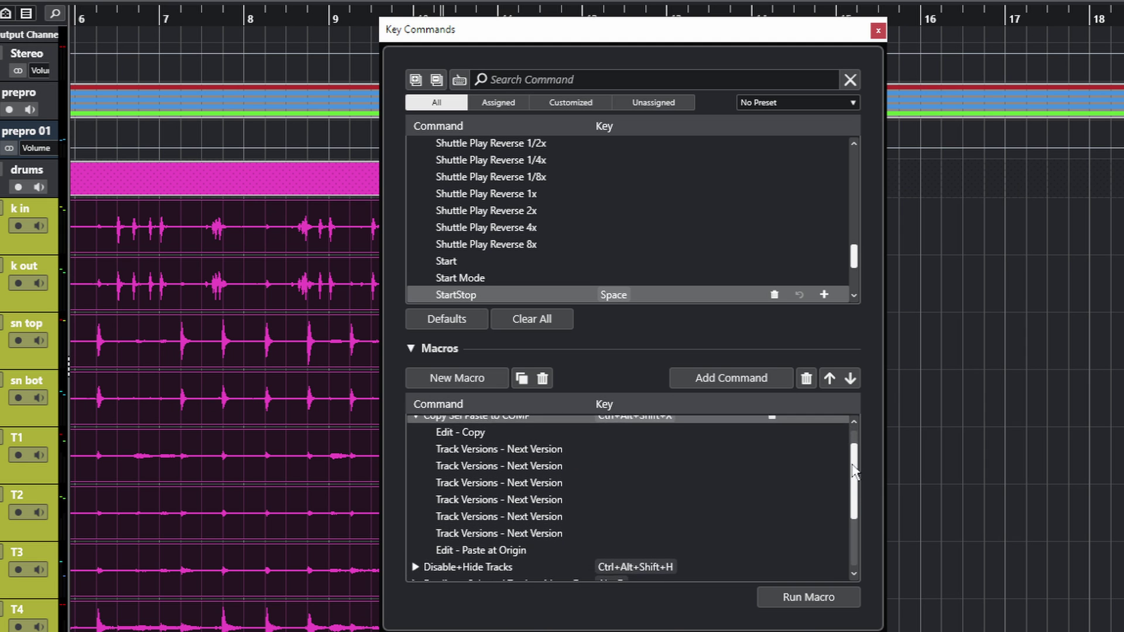
{"action": "scroll", "coordinate": [452, 445], "scroll_direction": "up", "scroll_amount": 1}
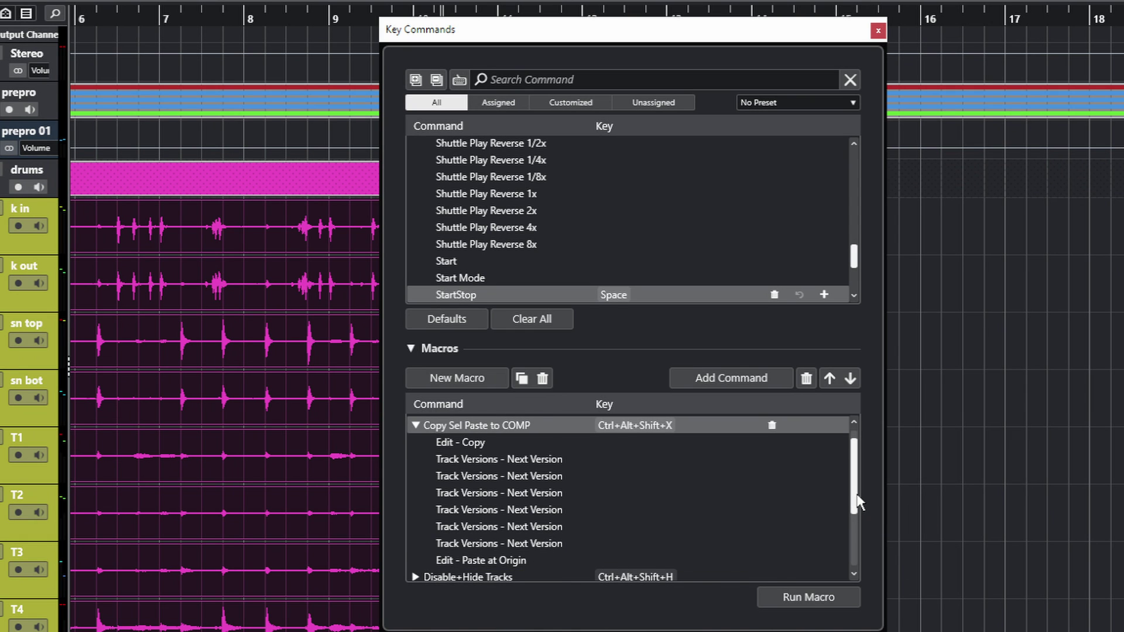
{"action": "left_click_drag", "start_coordinate": [856, 495], "coordinate": [855, 484]}
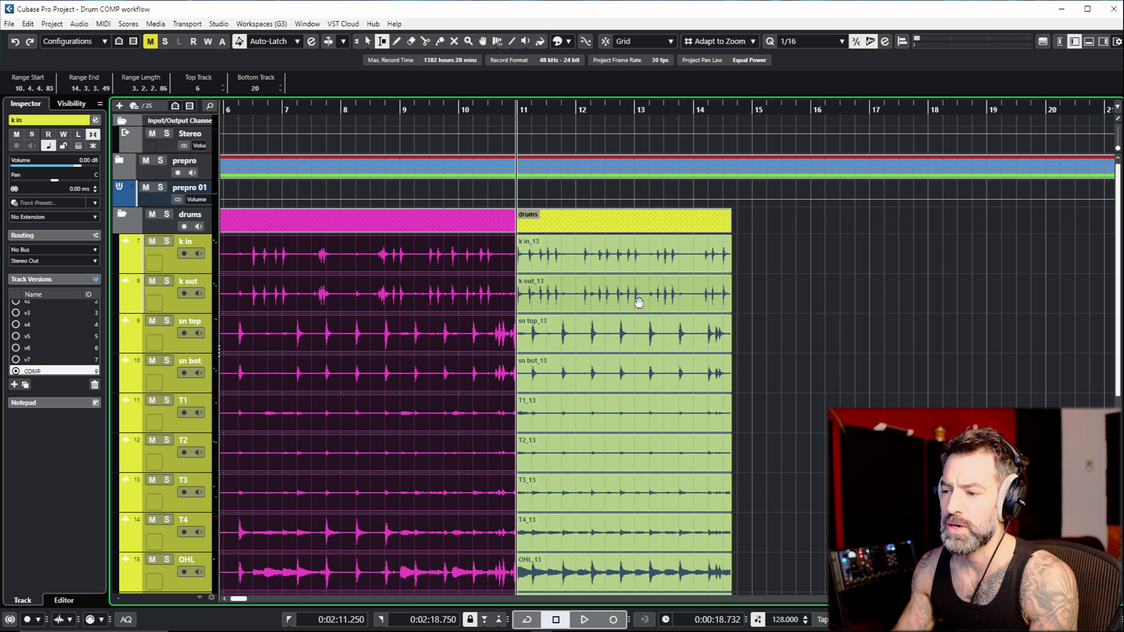
Switch the drum tracks to v7 and audition the take from around bar 14
{"action": "key", "text": "ctrl+Up"}
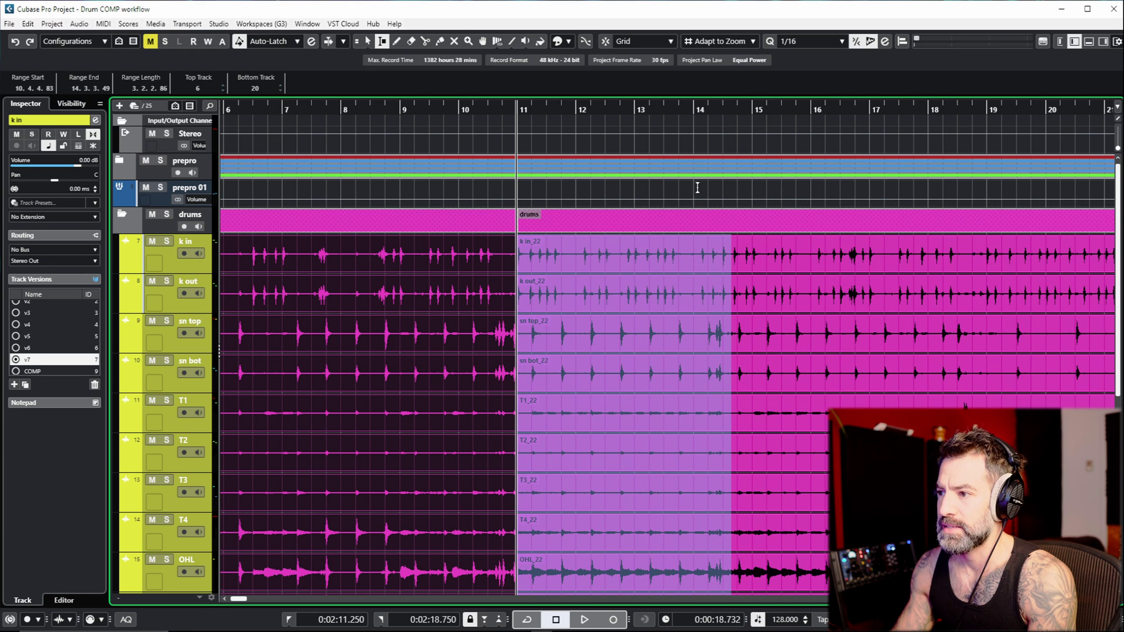
{"action": "left_click", "coordinate": [716, 117]}
{"action": "key", "text": "space"}
{"action": "scroll", "coordinate": [620, 374], "scroll_direction": "right", "scroll_amount": 3}
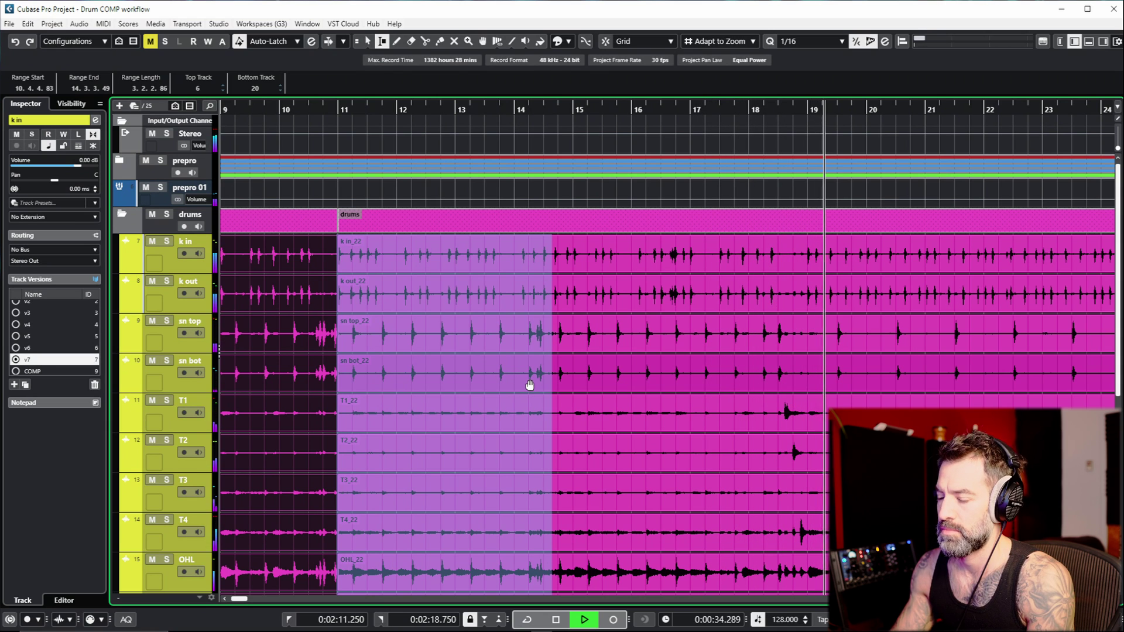
{"action": "key", "text": "space"}
Select the v7 range from 14.2.1 to 19.1.1 across all drum tracks and copy it into the COMP version
{"action": "left_click_drag", "start_coordinate": [806, 255], "coordinate": [568, 260]}
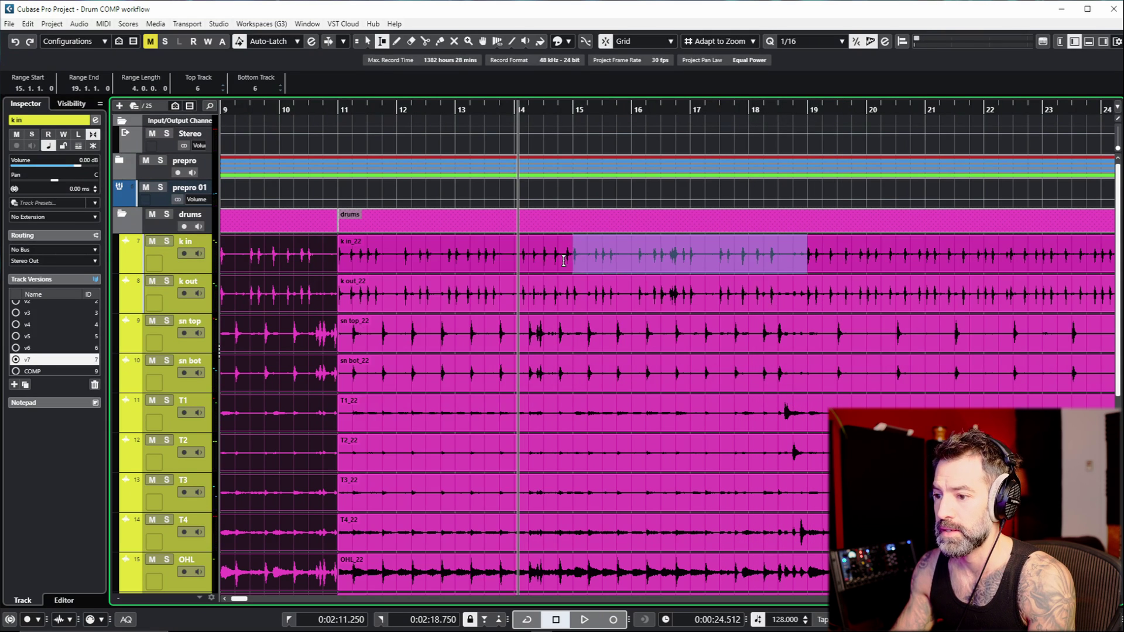
{"action": "key", "text": "ctrl+a"}
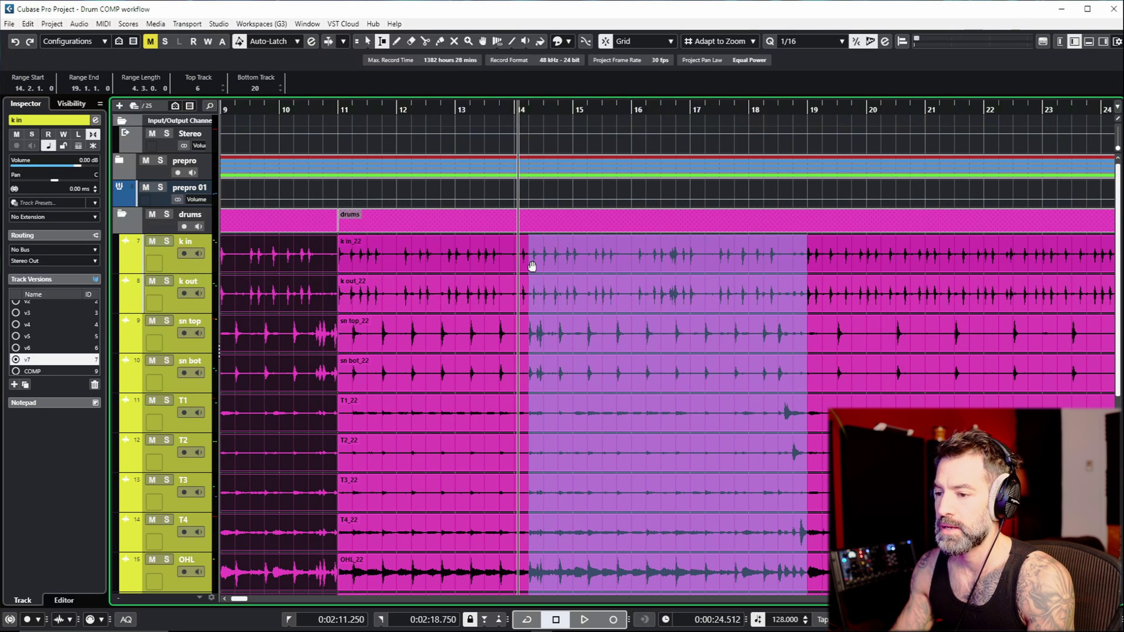
{"action": "key", "text": "End"}
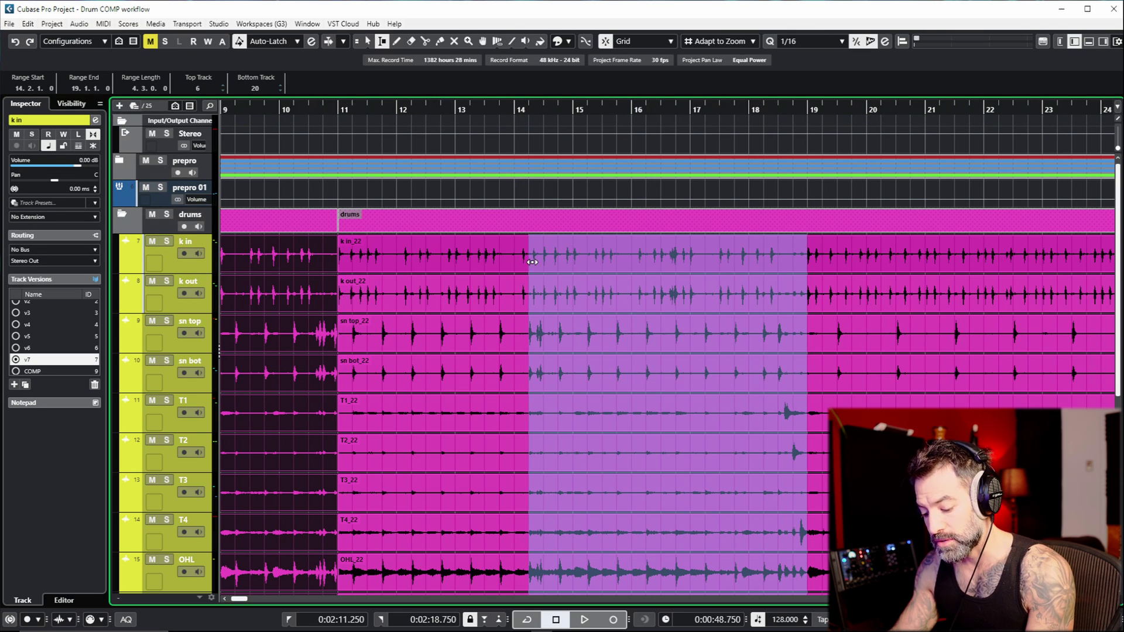
{"action": "left_click", "coordinate": [532, 266]}
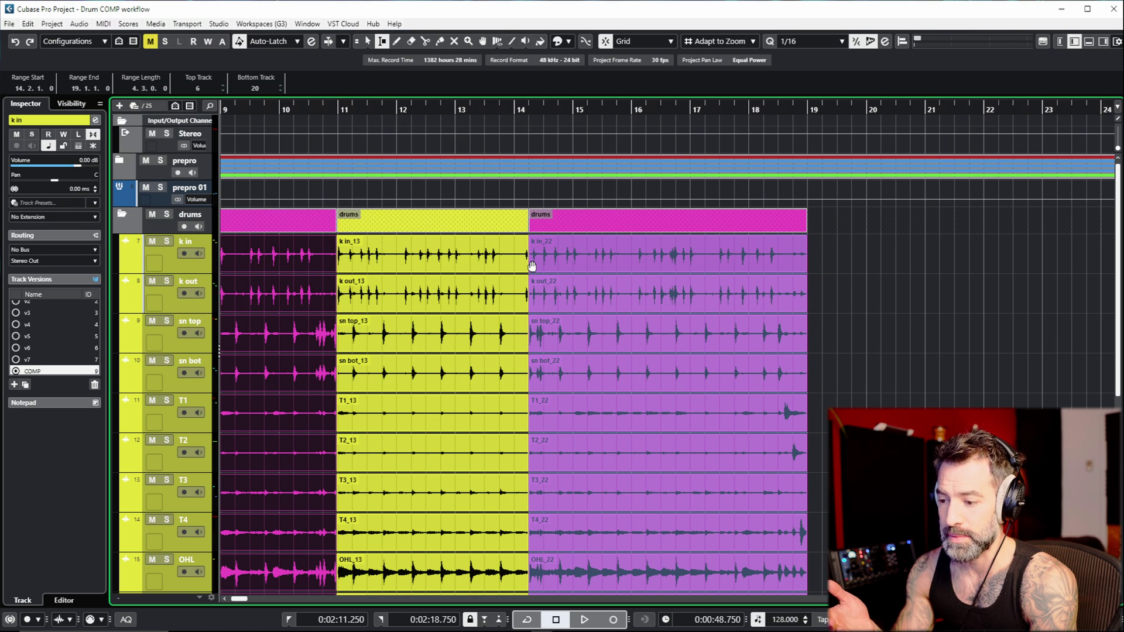
Play back the comp, then copy the v5 range from just before bar 19 to 23.4.2 on all drum tracks into COMP
{"action": "left_click", "coordinate": [481, 109]}
{"action": "key", "text": "space"}
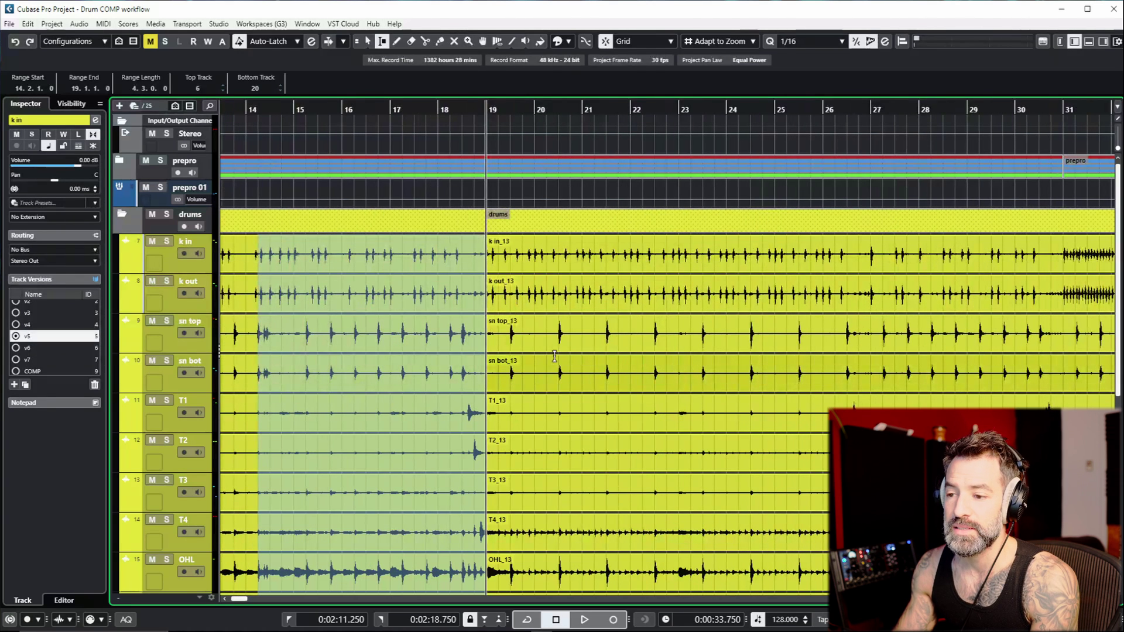
{"action": "key", "text": "h"}
{"action": "left_click_drag", "start_coordinate": [555, 243], "coordinate": [830, 242]}
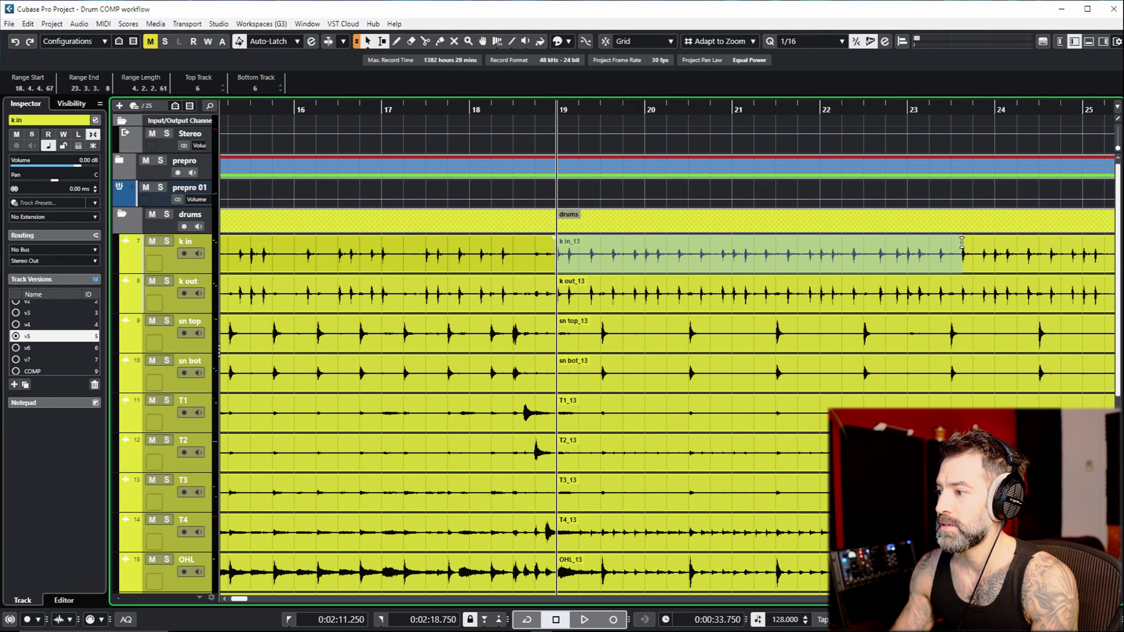
{"action": "key", "text": "ctrl+a"}
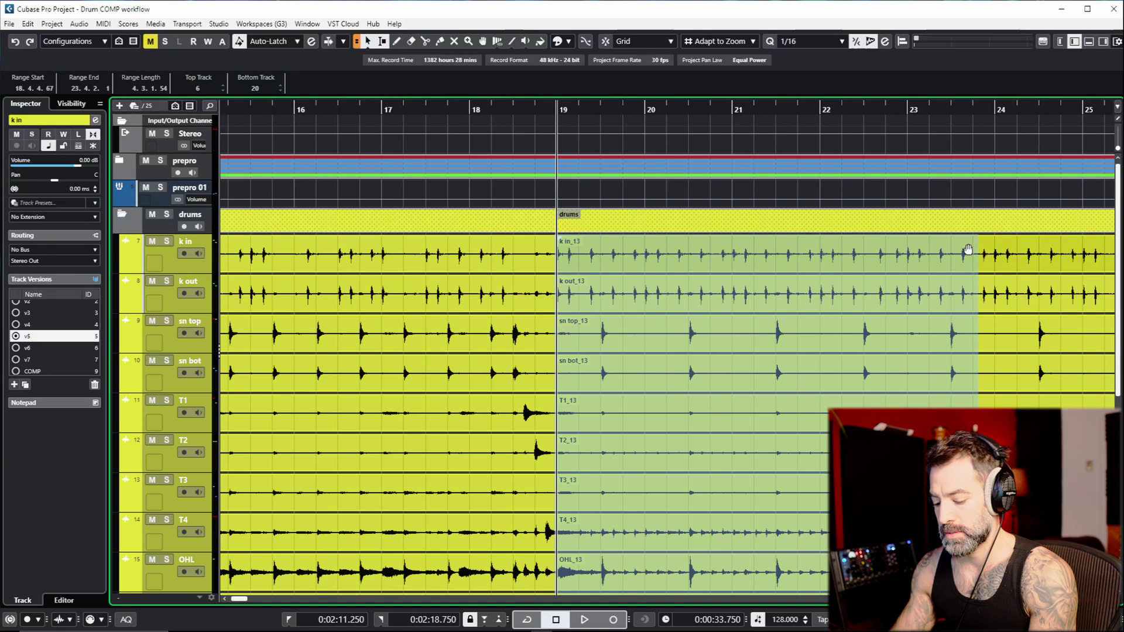
{"action": "key", "text": "ctrl+shift+Down"}
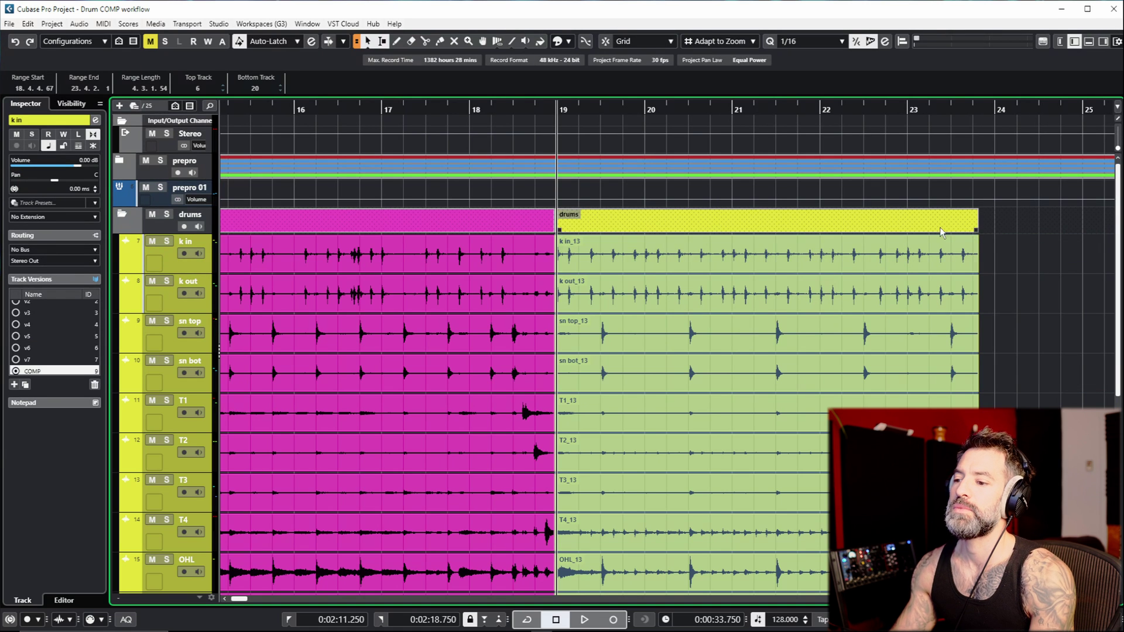
Switch to v3, select about 23.4.3 to 30.2.2 across all drum tracks, and copy that range into the COMP version
{"action": "key", "text": "g"}
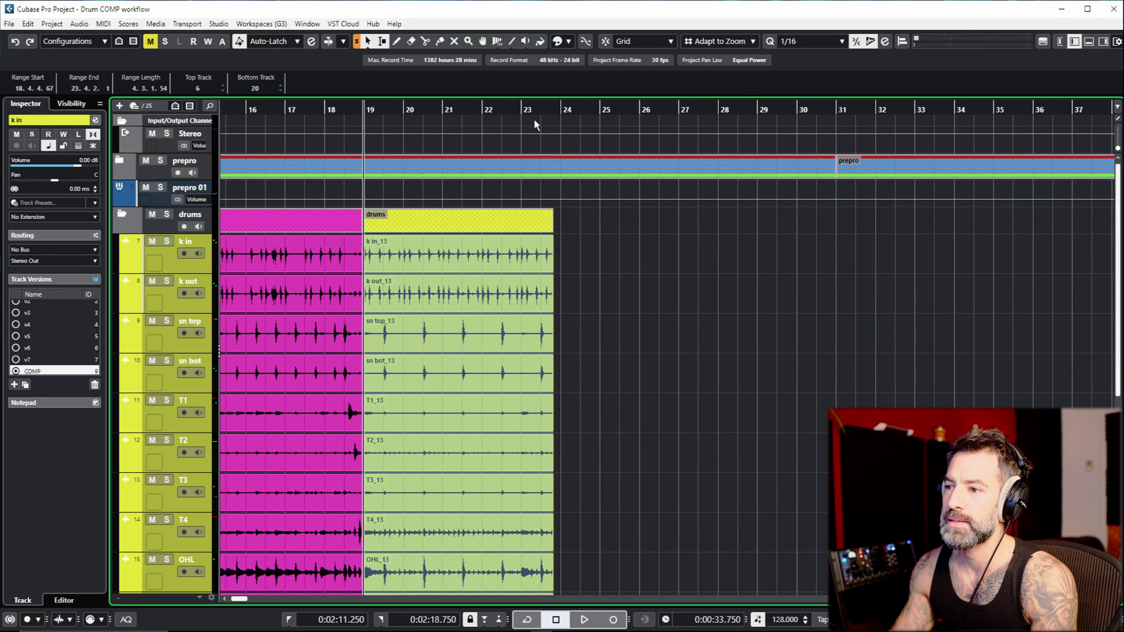
{"action": "left_click", "coordinate": [560, 111]}
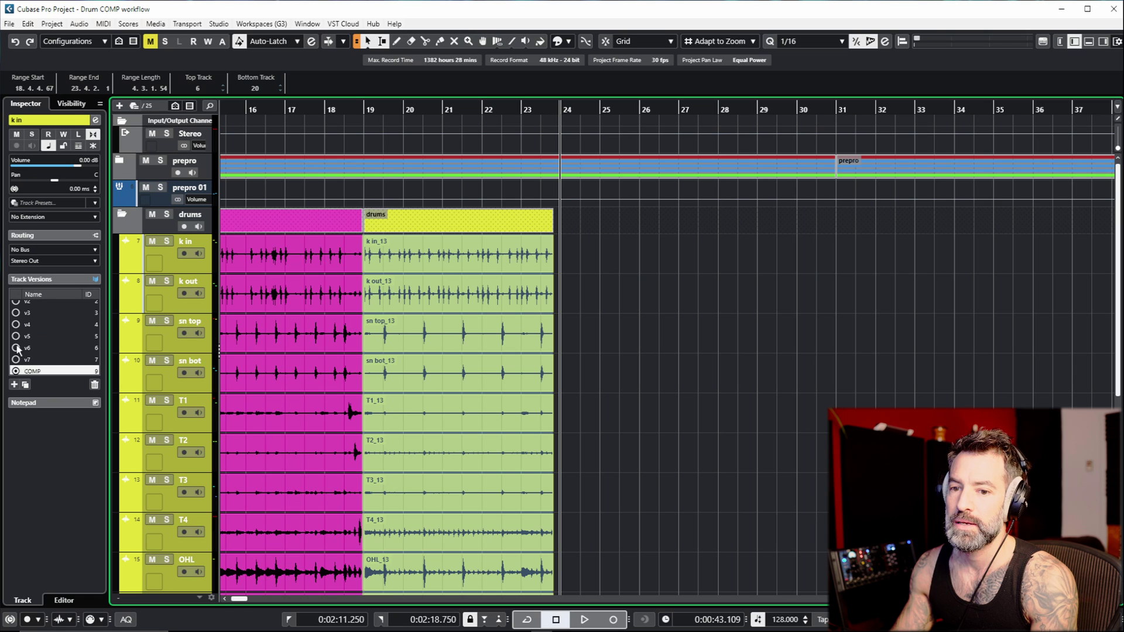
{"action": "left_click", "coordinate": [25, 325]}
{"action": "left_click", "coordinate": [29, 314]}
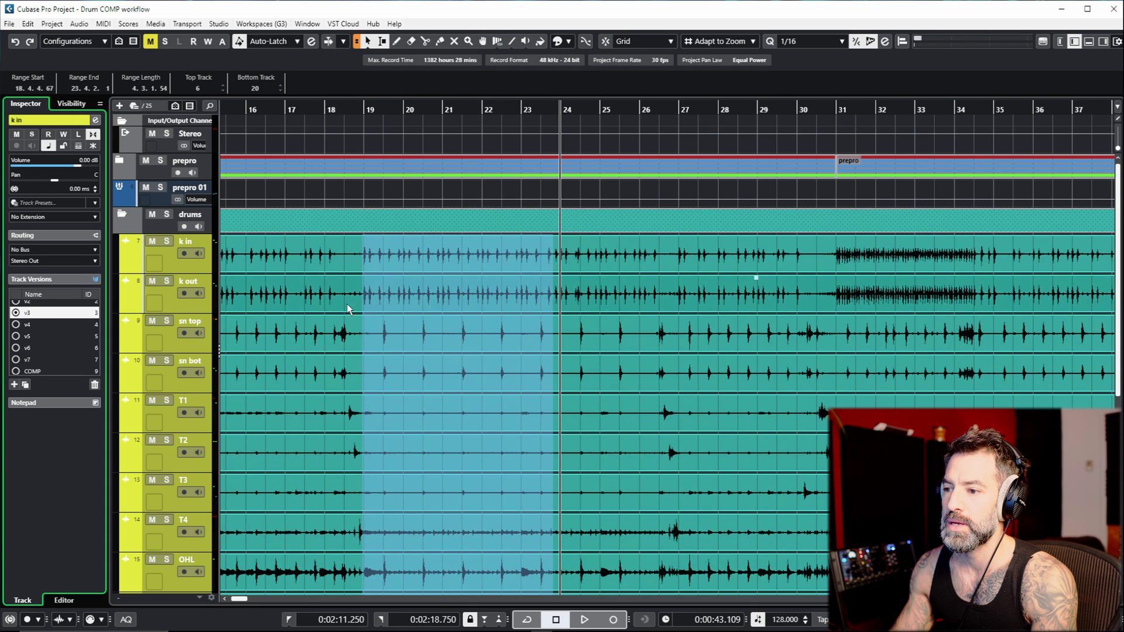
{"action": "left_click_drag", "start_coordinate": [811, 255], "coordinate": [555, 264]}
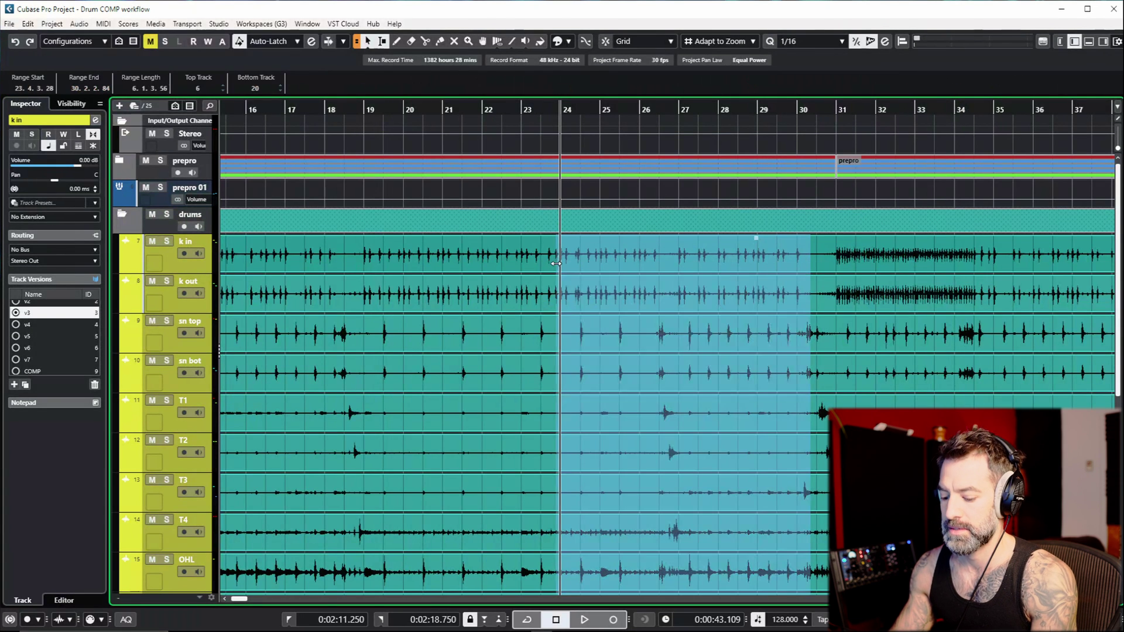
{"action": "key", "text": "ctrl+v"}
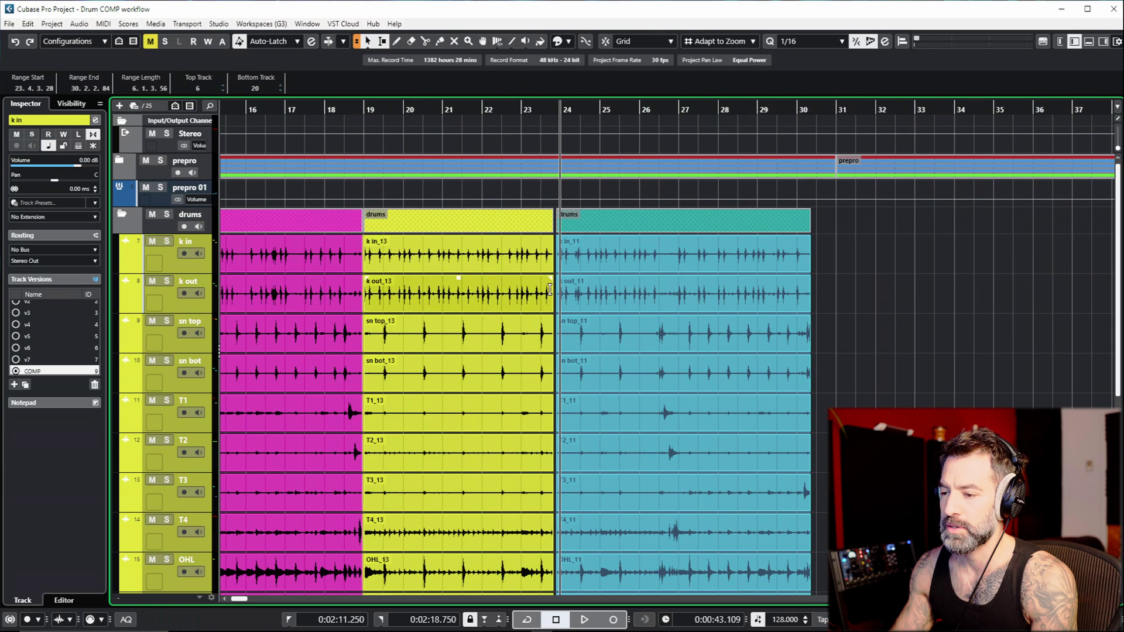
Extend the start of the teal v3 drum events back to 23.4.1 to close the gap after the yellow events
{"action": "scroll", "coordinate": [555, 263], "scroll_direction": "up", "scroll_amount": 5}
{"action": "left_click", "coordinate": [573, 266]}
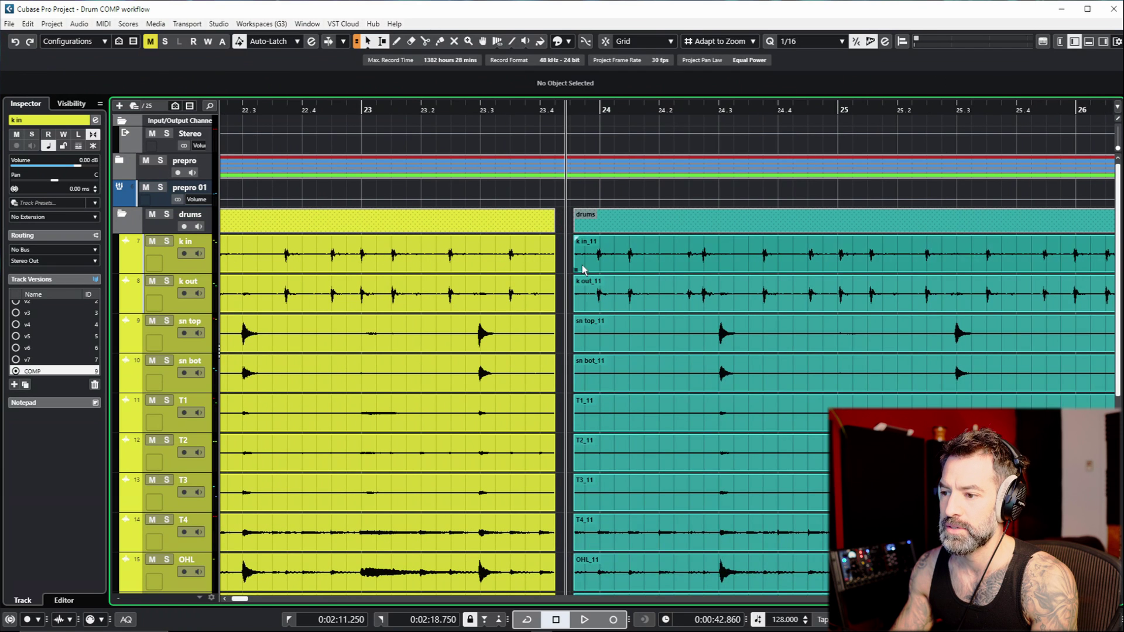
{"action": "left_click_drag", "start_coordinate": [577, 270], "coordinate": [544, 271]}
{"action": "scroll", "coordinate": [527, 327], "scroll_direction": "down", "scroll_amount": 6}
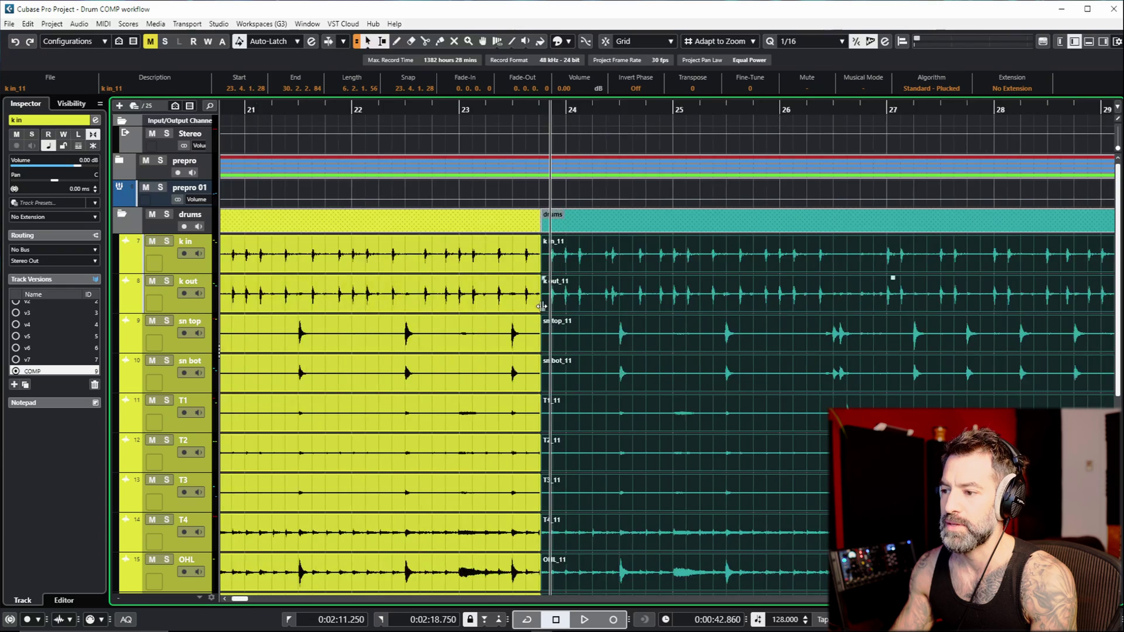
{"action": "scroll", "coordinate": [521, 339], "scroll_direction": "down", "scroll_amount": 3}
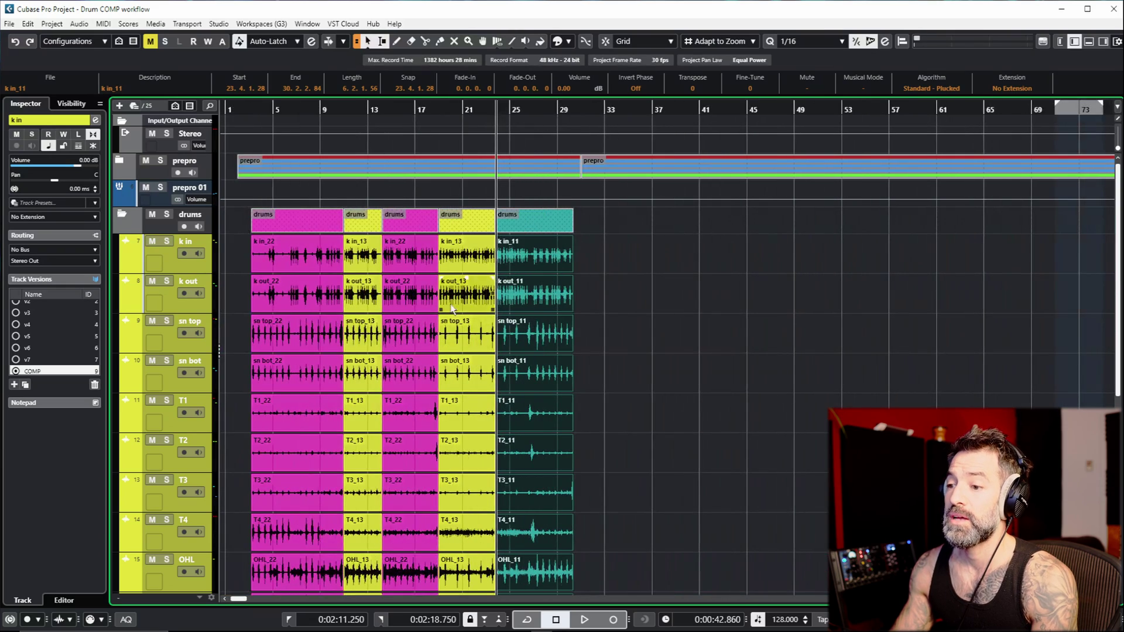
{"action": "scroll", "coordinate": [547, 349], "scroll_direction": "down", "scroll_amount": 2}
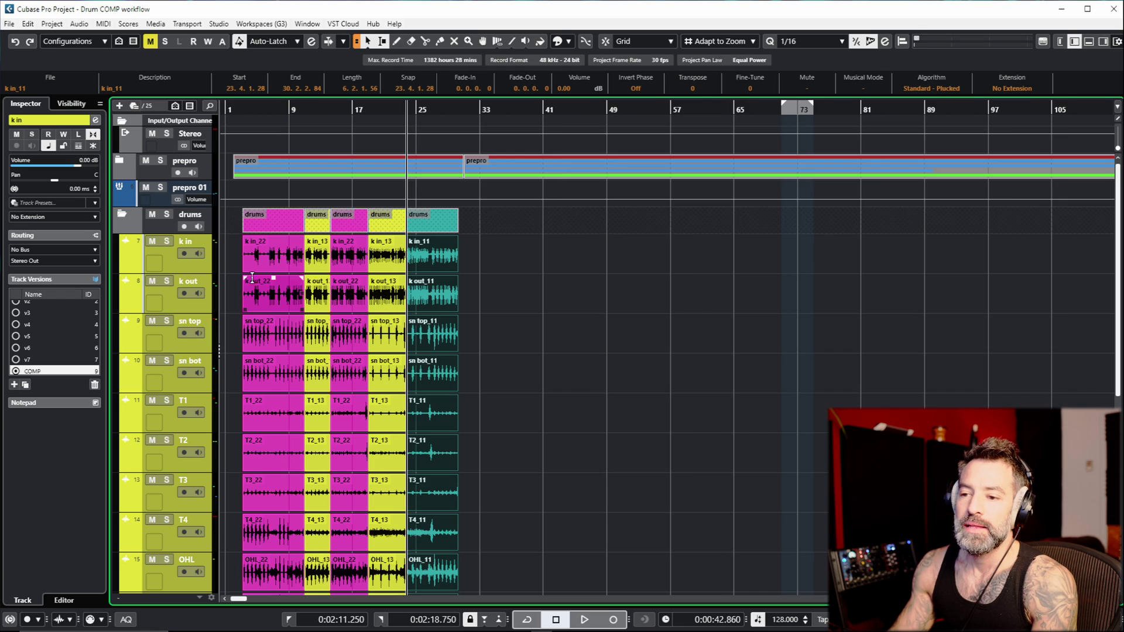
{"action": "left_click", "coordinate": [294, 307]}
{"action": "scroll", "coordinate": [297, 307], "scroll_direction": "up", "scroll_amount": 2}
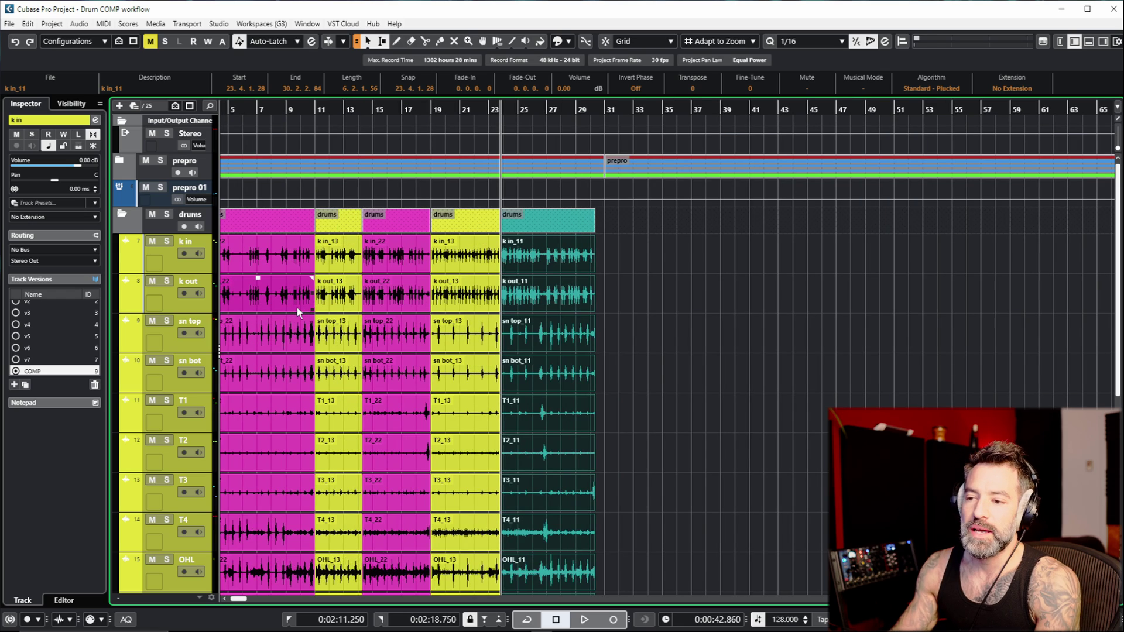
{"action": "left_click", "coordinate": [317, 244]}
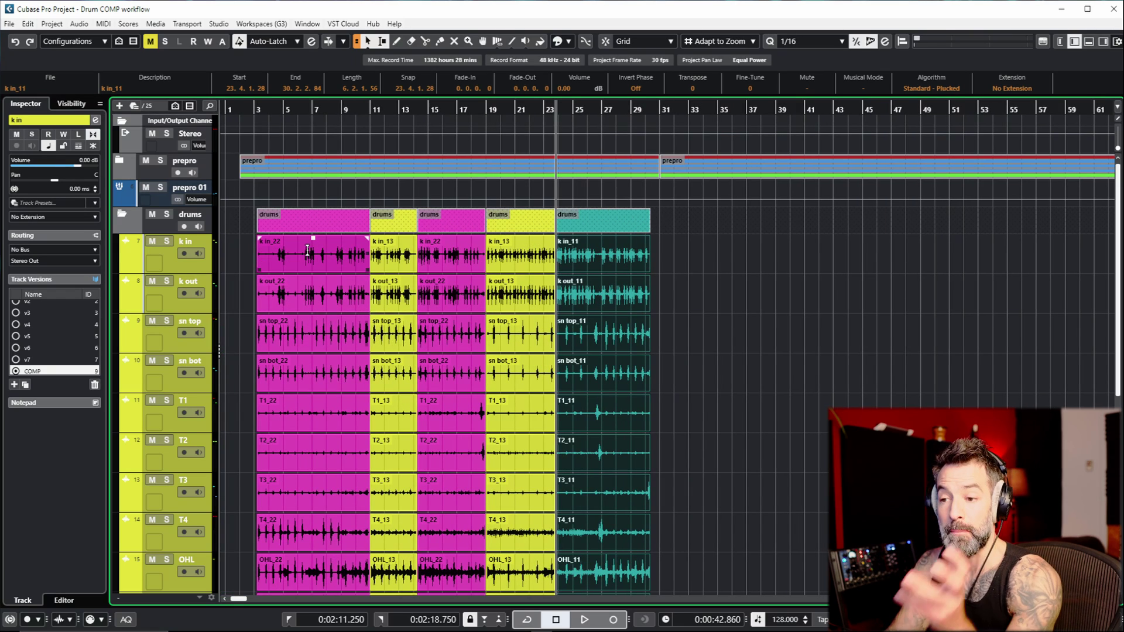
{"action": "left_click", "coordinate": [305, 277]}
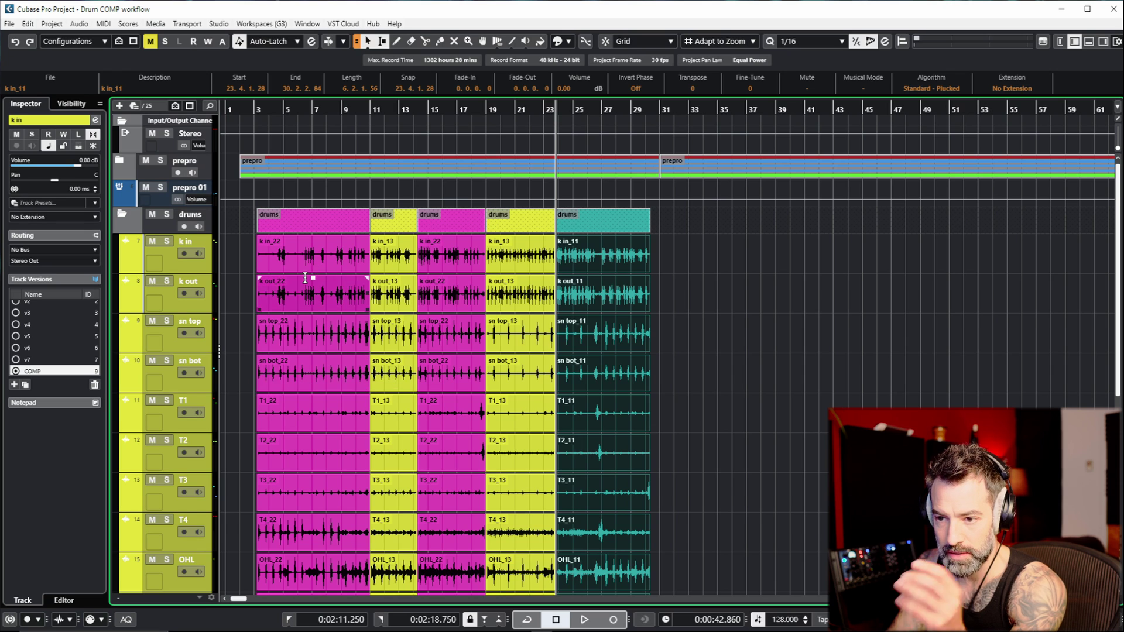
Select all comped drum events on the COMP version and write them to new audio files
{"action": "scroll", "coordinate": [305, 277], "scroll_direction": "down", "scroll_amount": 2}
{"action": "left_click", "coordinate": [708, 400]}
{"action": "key", "text": "ctrl+a"}
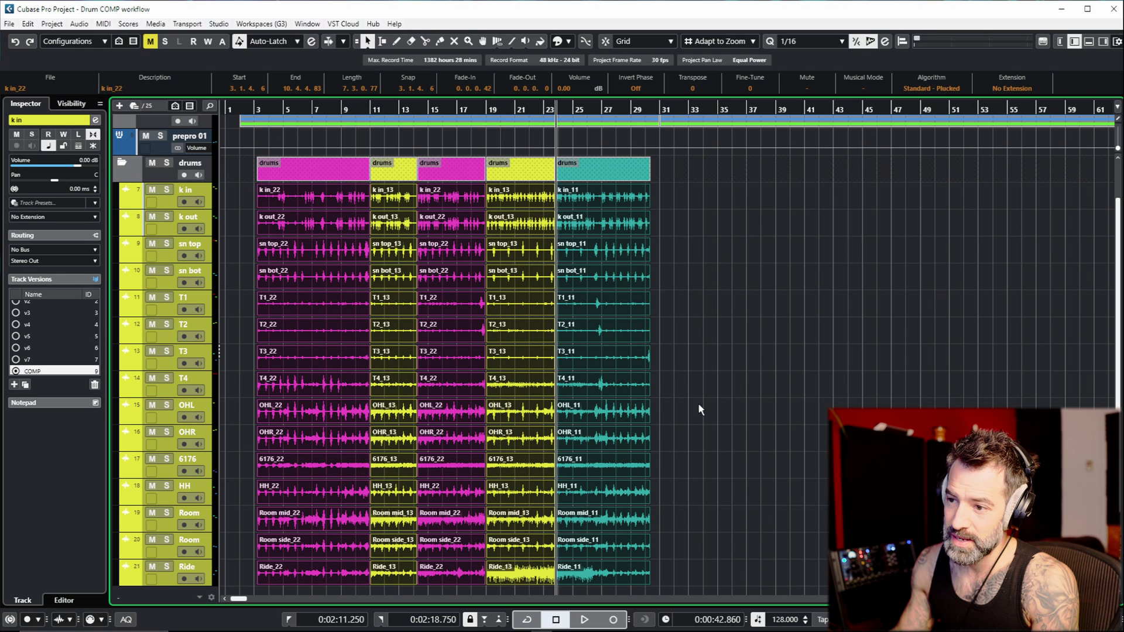
{"action": "left_click", "coordinate": [709, 340]}
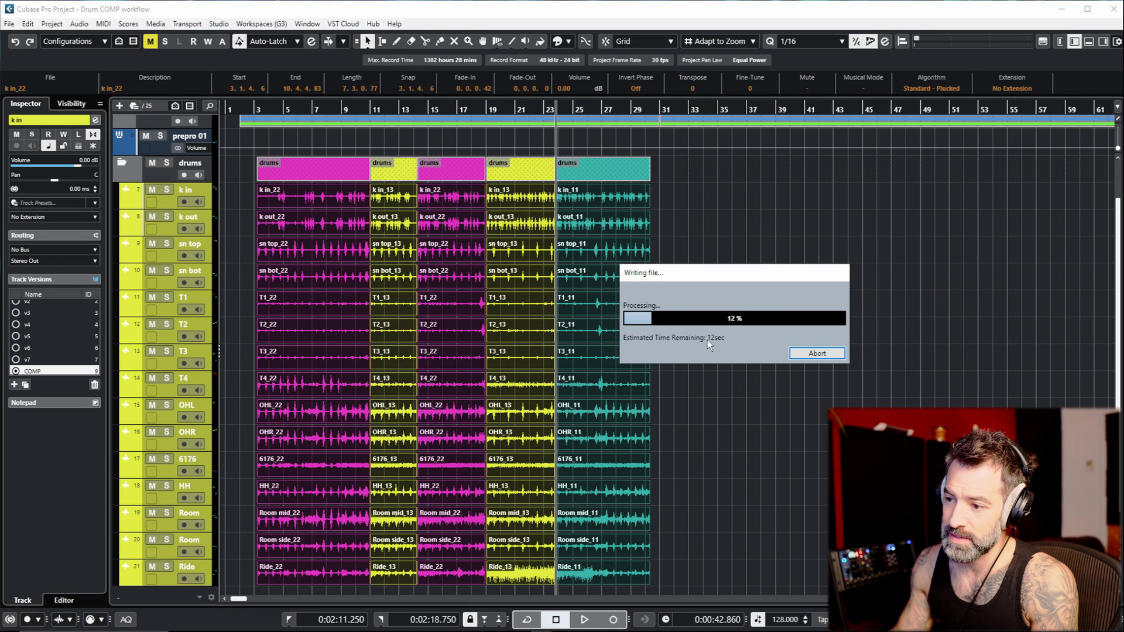